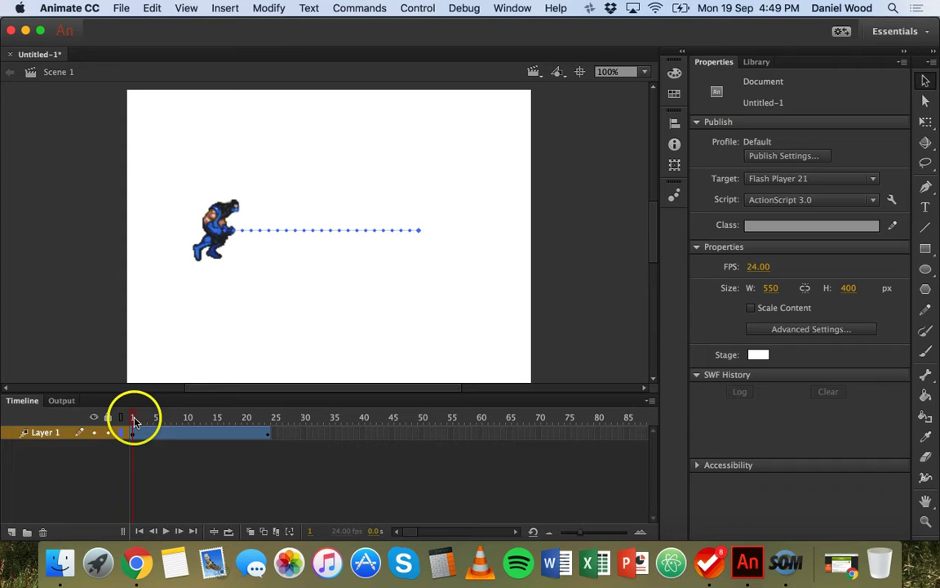
Open Symbol 1 and scrub through its six walk-cycle frames to preview the poses.
double_click(228, 210)
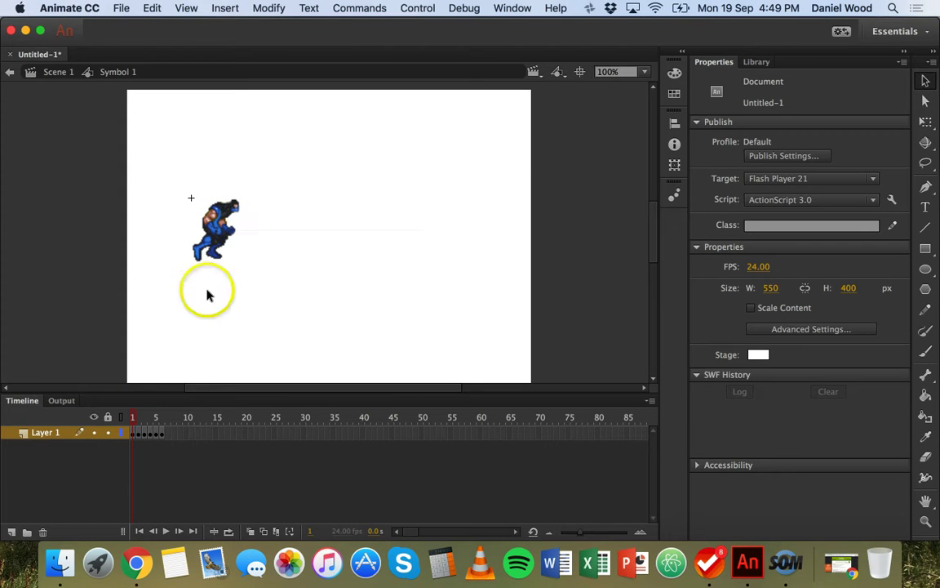
left_click_drag(133, 431, 171, 435)
left_click(143, 435)
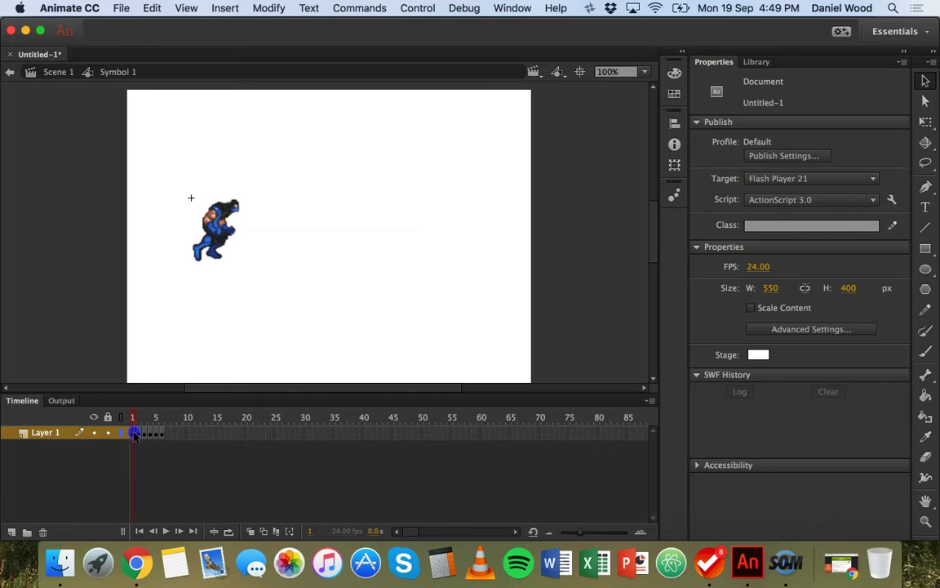
mouse_move(140, 435)
left_mouse_down()
mouse_move(162, 437)
mouse_move(119, 419)
mouse_move(162, 419)
left_mouse_up()
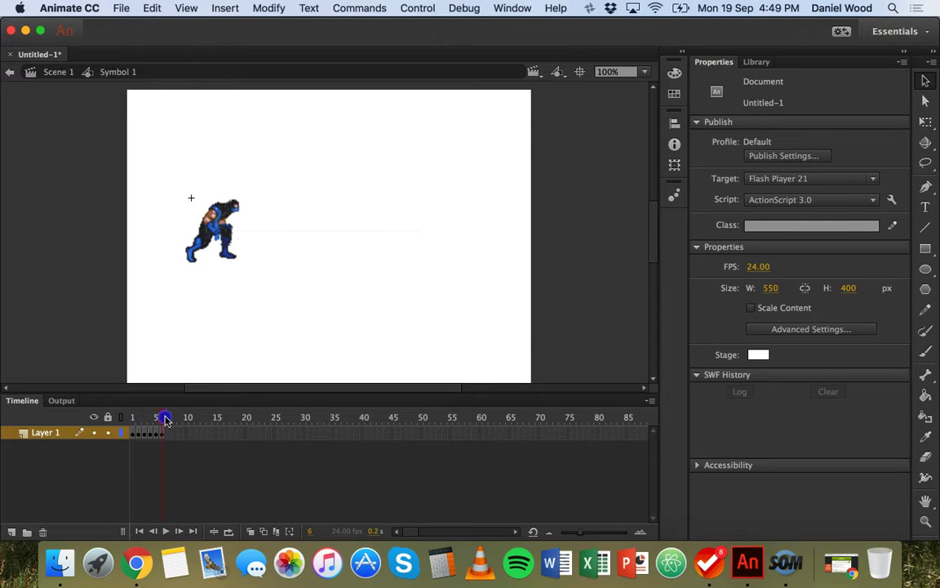
Return to Scene 1, scrub the walker's motion tween, then rewind it to frame 1.
left_click(12, 74)
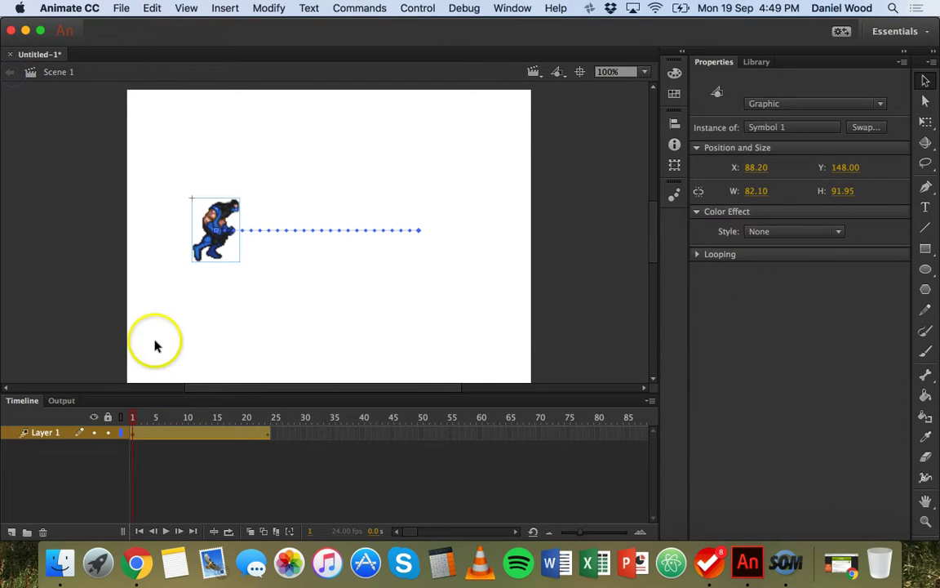
left_click(137, 418)
mouse_move(137, 418)
left_mouse_down()
mouse_move(288, 411)
mouse_move(112, 390)
left_mouse_up()
left_click(162, 527)
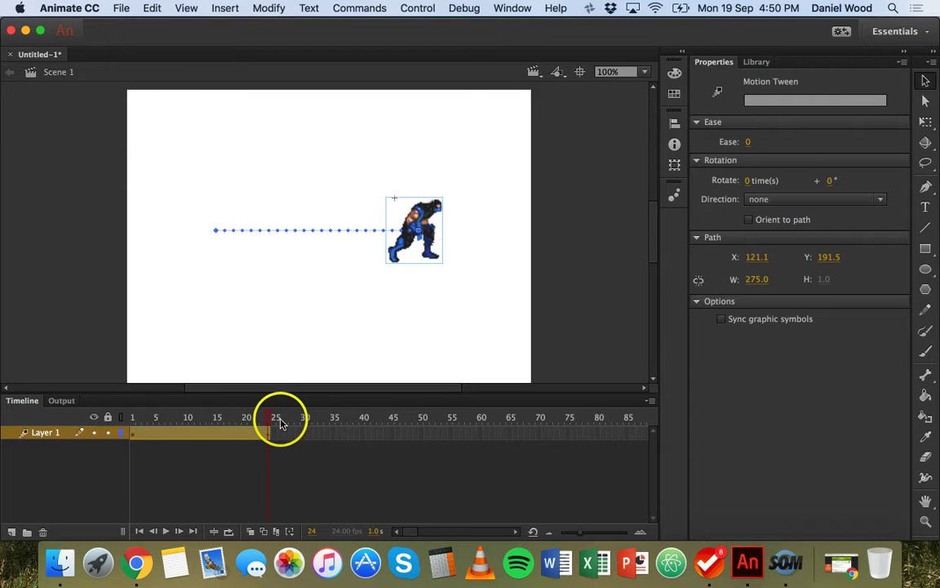
left_click_drag(267, 423, 133, 423)
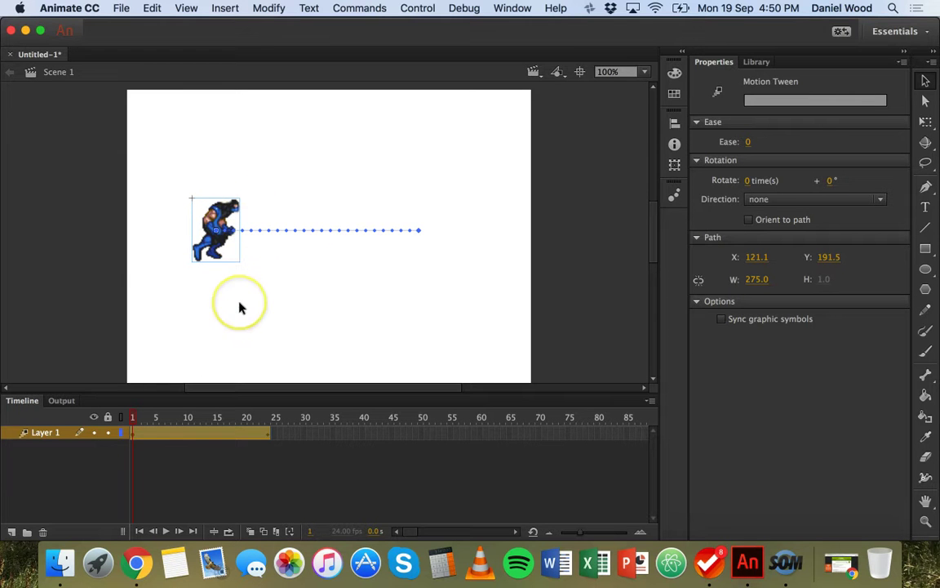
Quick Look through the walk PNGs in the Sprites folder, then return to Animate.
left_click(73, 578)
left_click(478, 262)
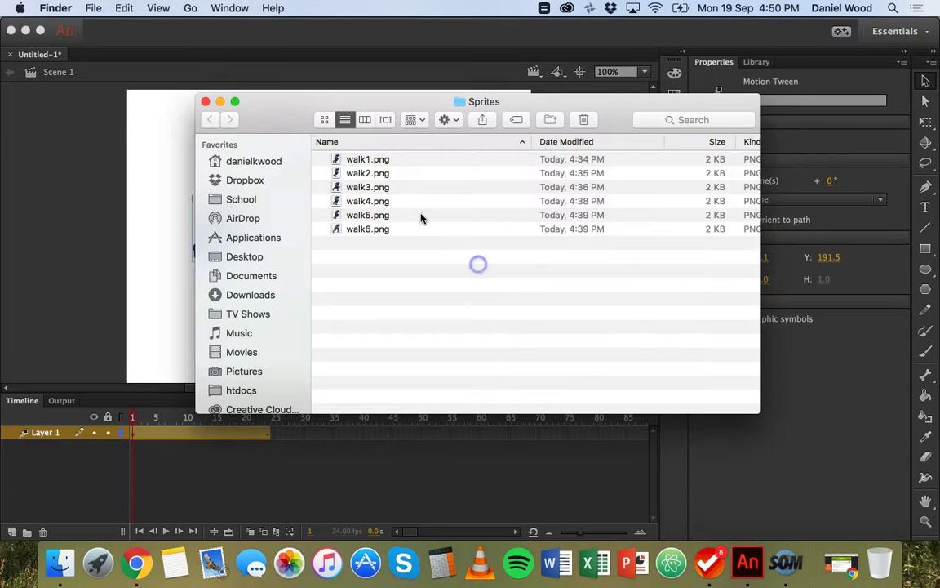
left_click(365, 163)
key("space")
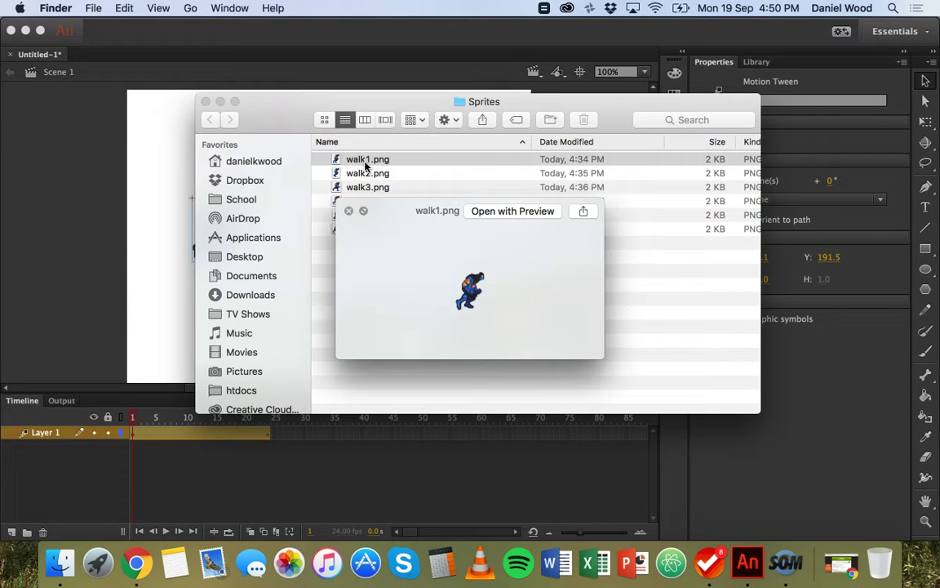
key("Down")
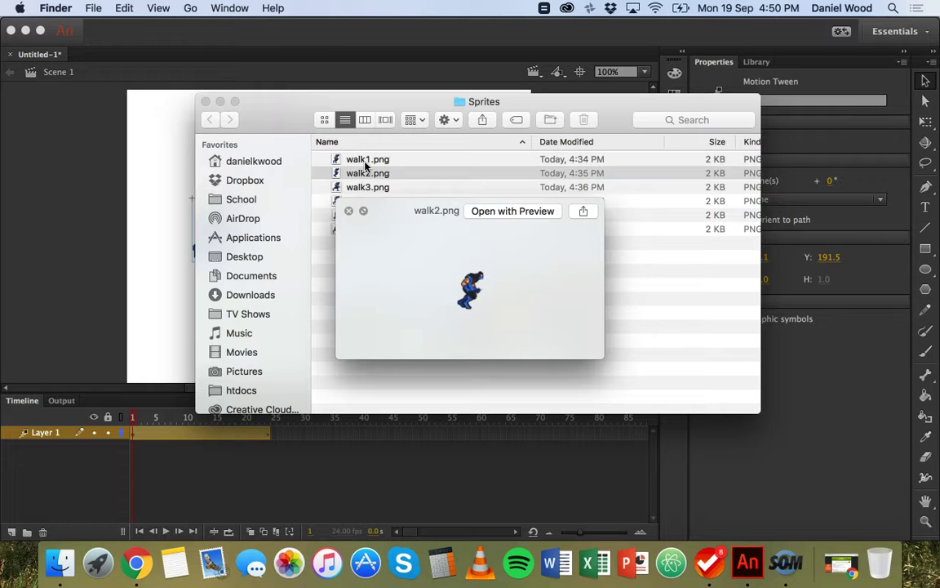
key("Down")
key("Down")
key("Down")
key("Down")
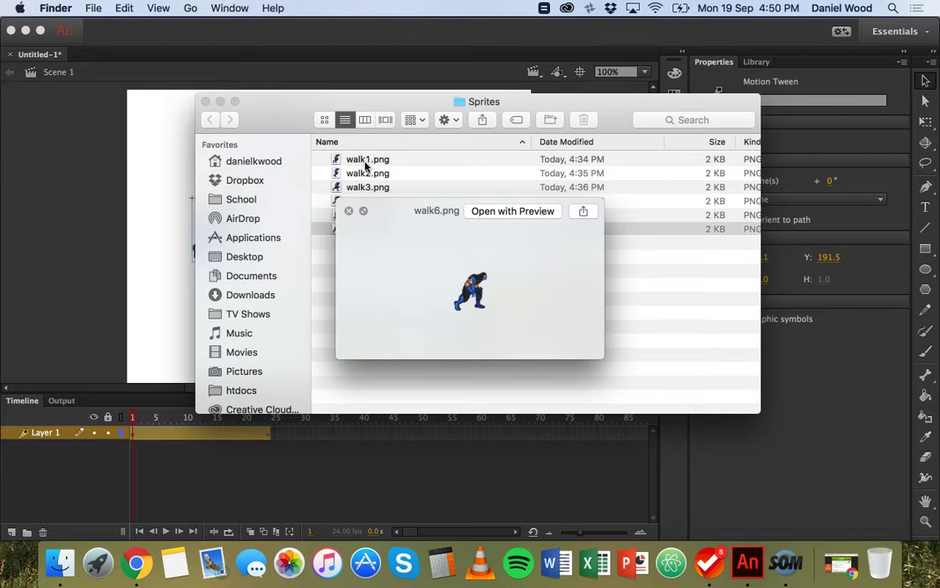
key("Up")
key("Up")
key("Up")
key("Up")
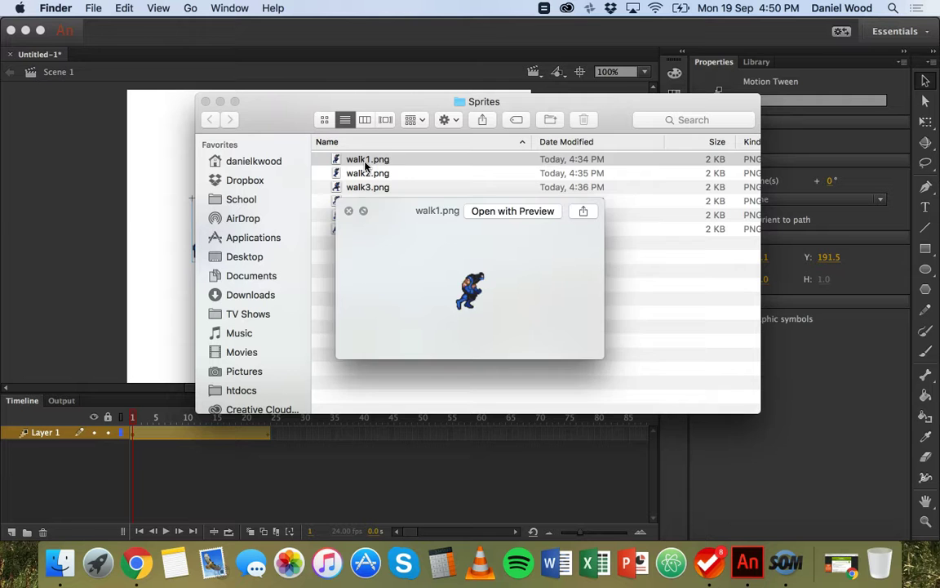
key("space")
left_click_drag(289, 126, 352, 132)
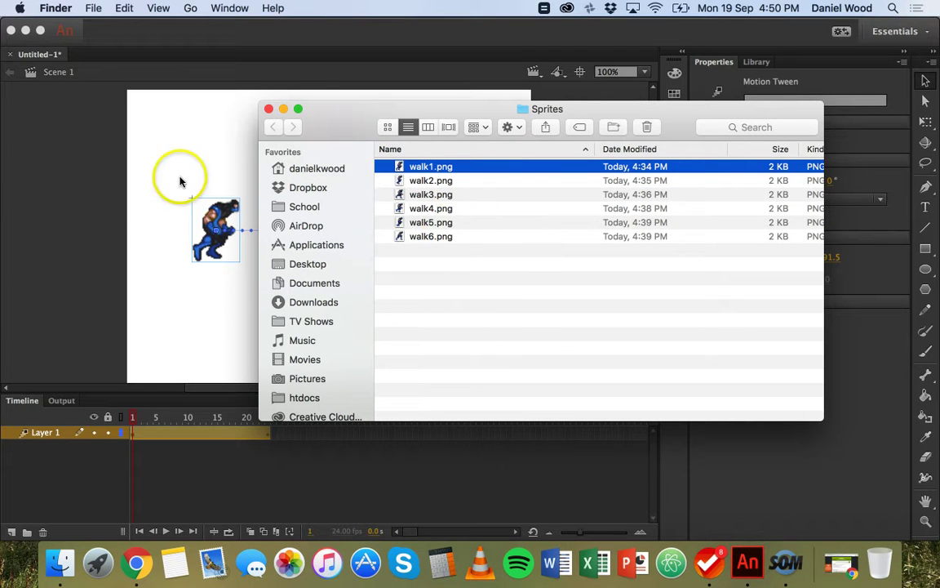
left_click(153, 181)
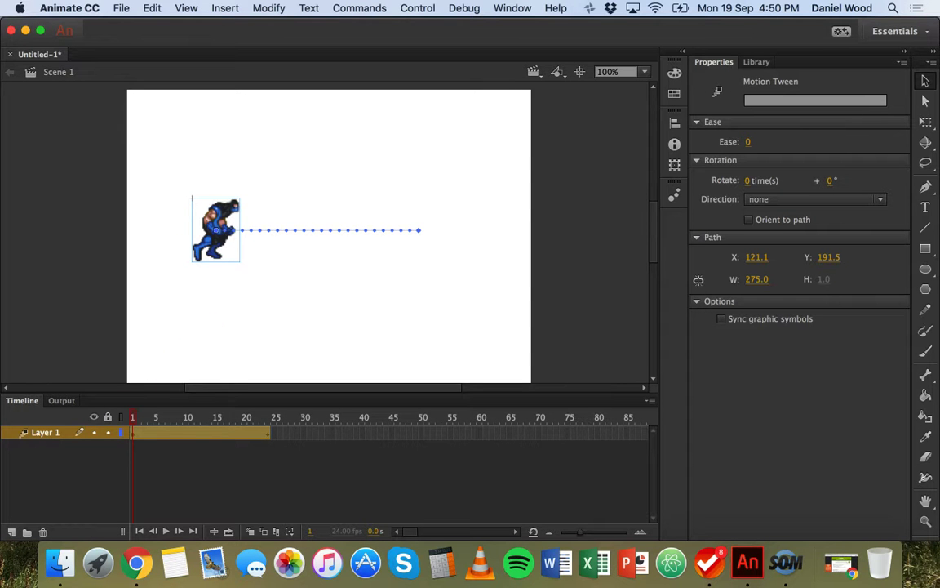
Play the main timeline to watch the sprite walk along its tween.
left_click(165, 532)
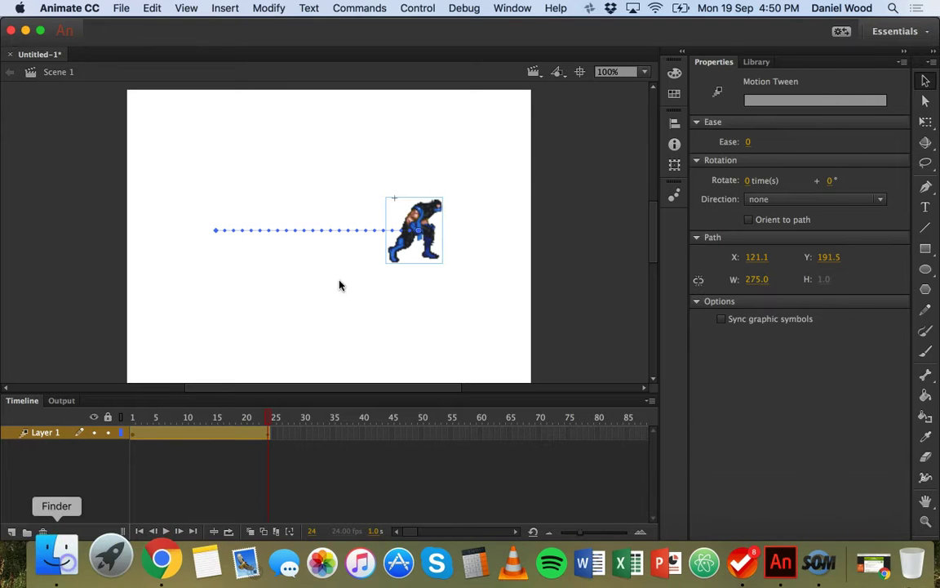
left_click(53, 559)
left_click(149, 221)
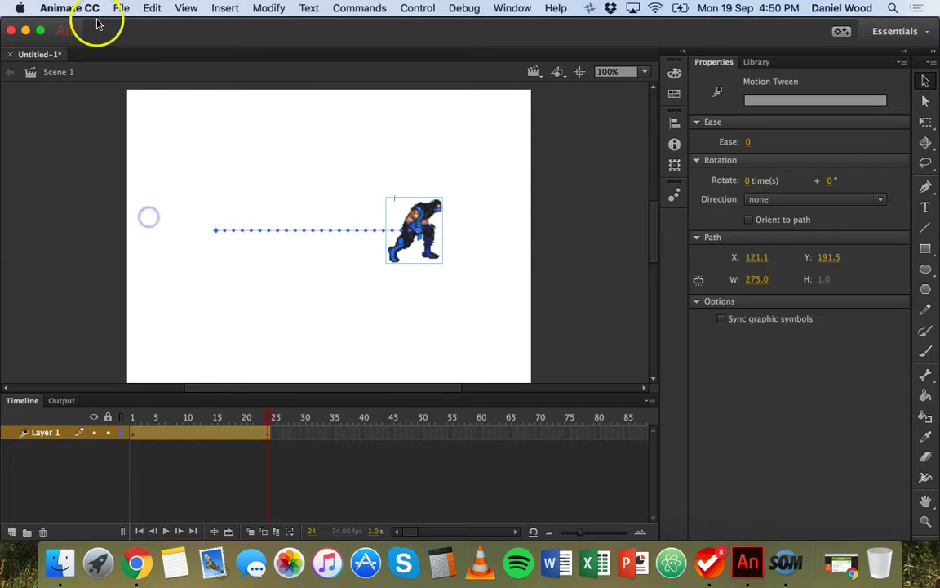
Create a new ActionScript 3.0 document, Untitled-2.
left_click(121, 9)
left_click(137, 25)
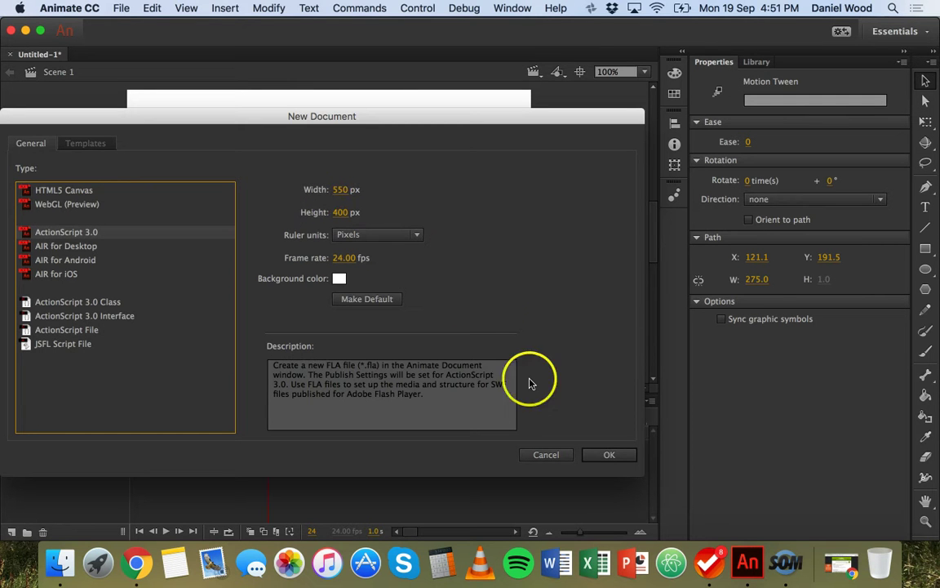
left_click(614, 455)
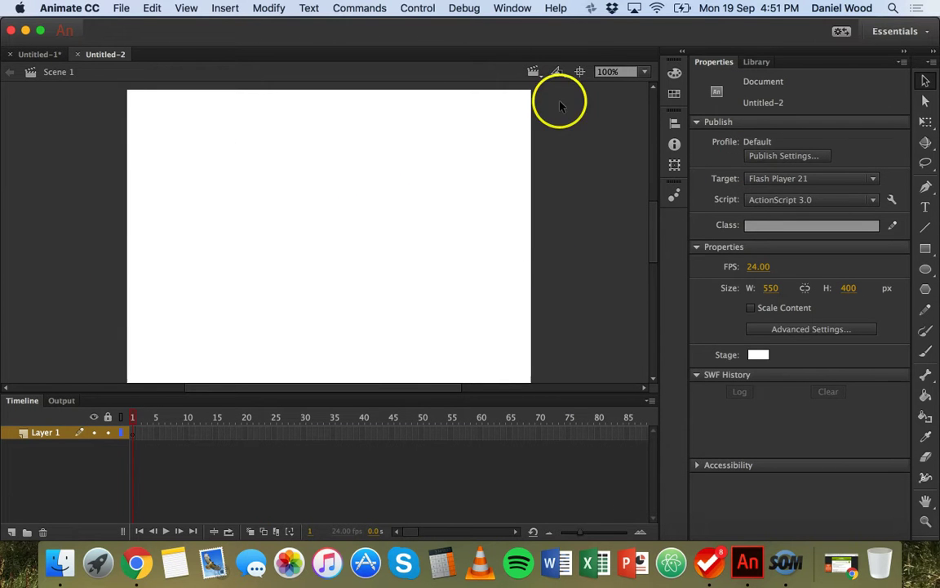
Show Untitled-2's empty Library panel and open the File menu for importing.
left_click(724, 67)
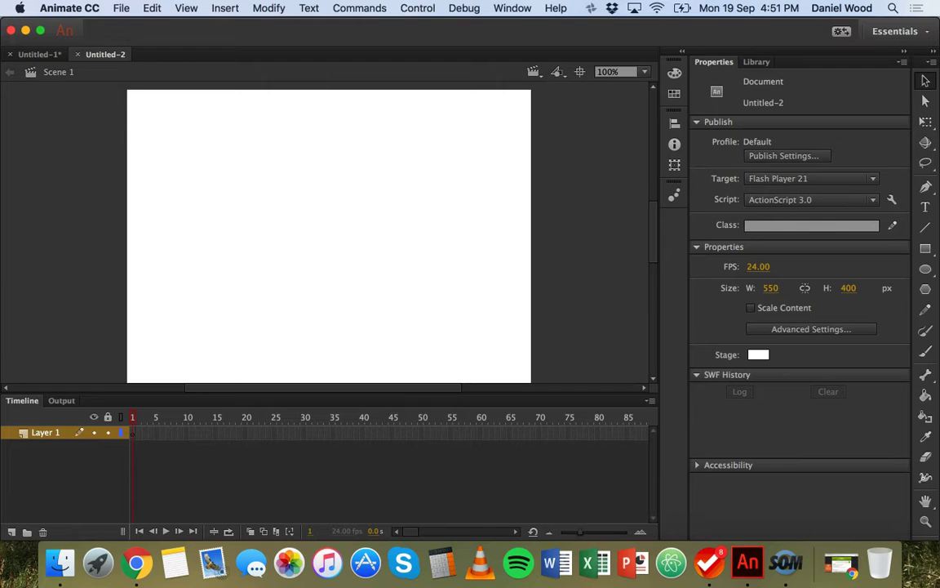
left_click(60, 563)
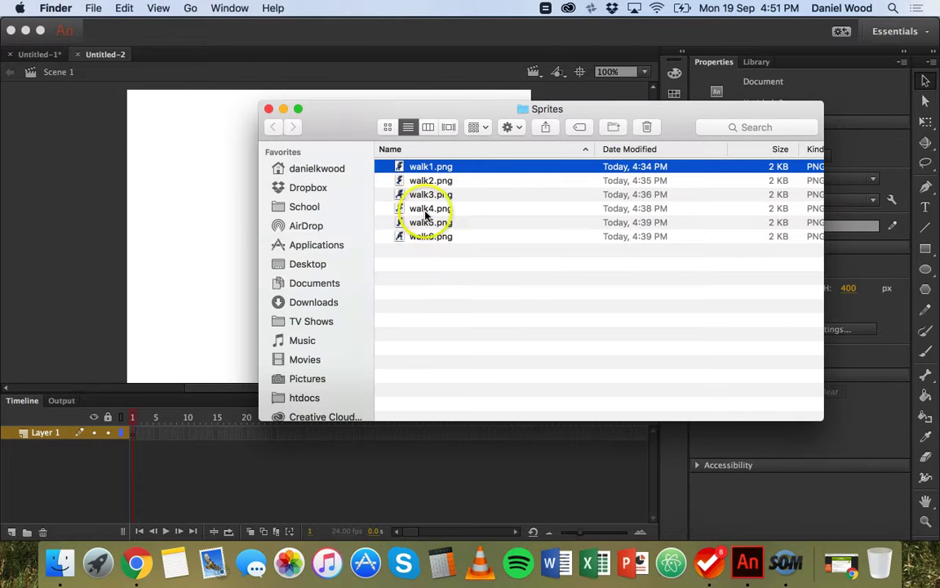
left_click(174, 202)
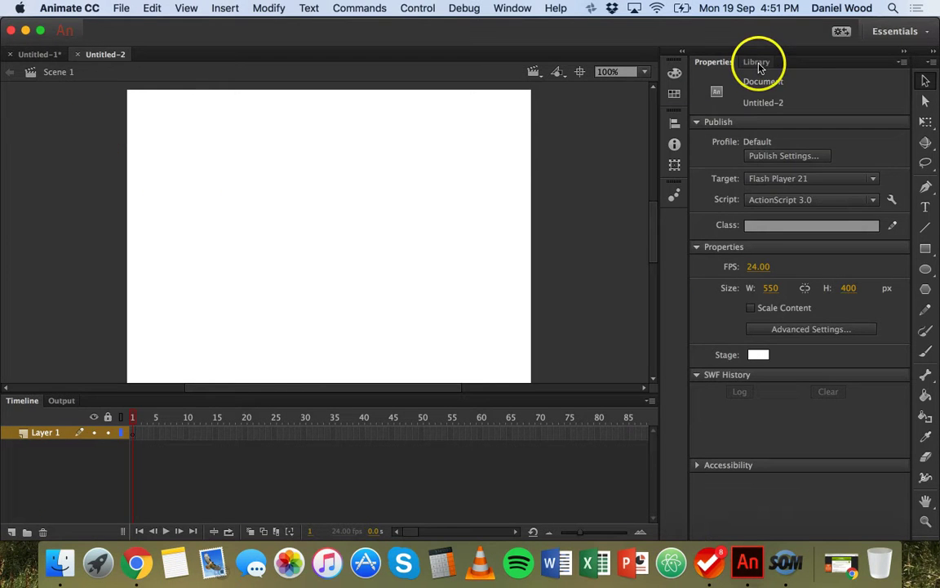
left_click(750, 63)
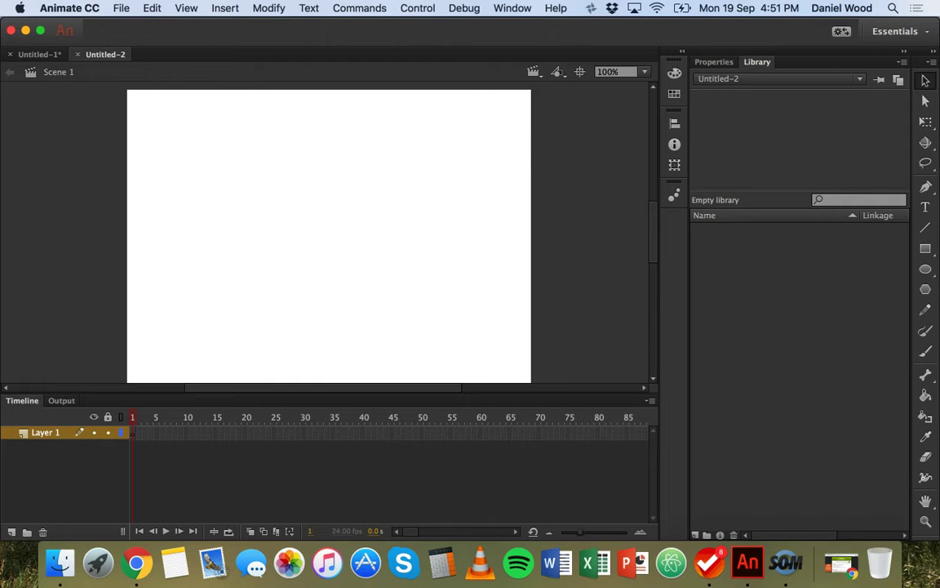
left_click(513, 8)
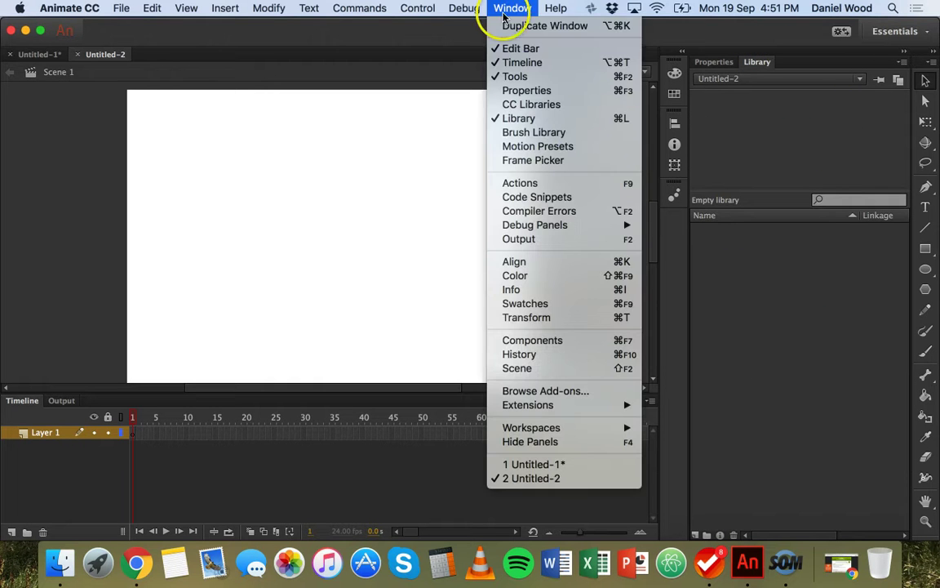
left_click(766, 114)
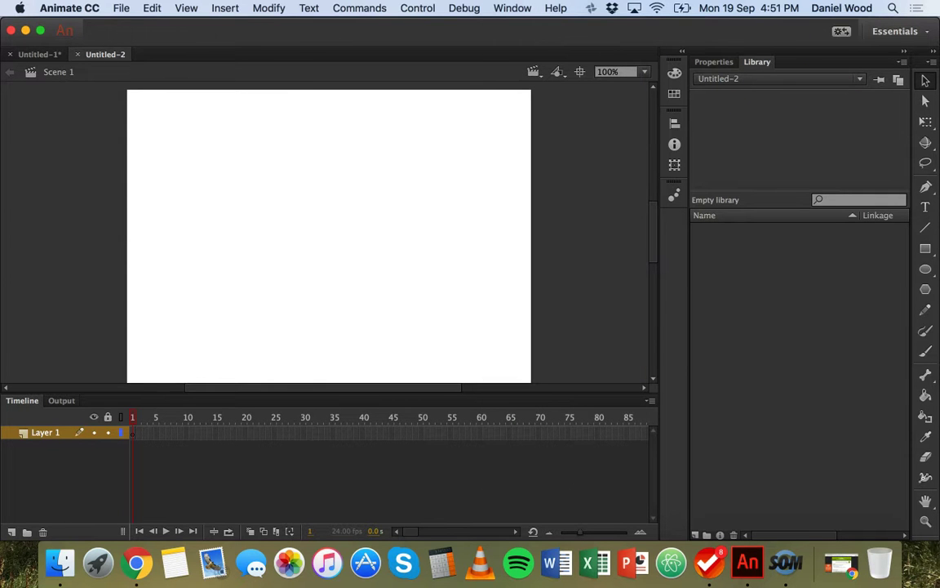
left_click(121, 8)
mouse_move(137, 196)
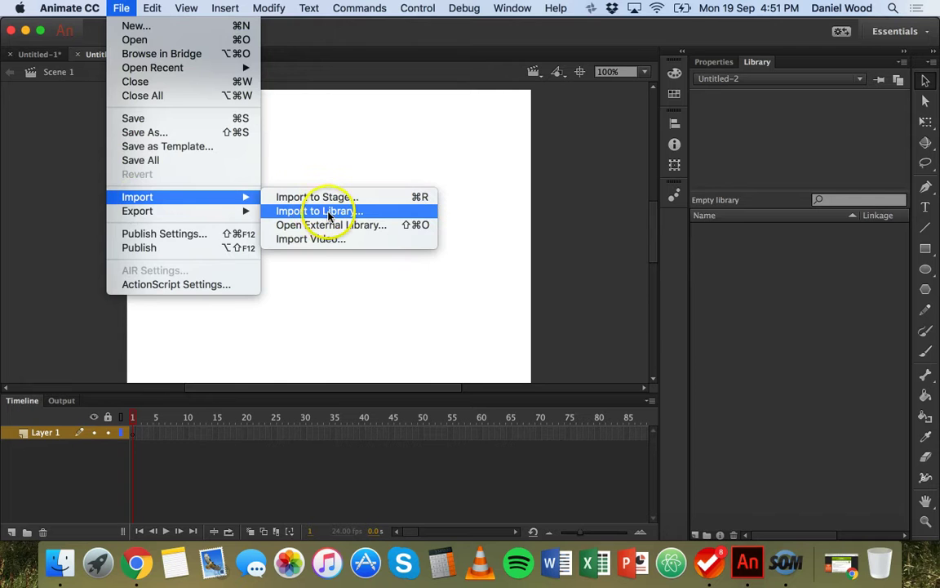
Import walk1.png through walk6.png from the Sprites folder into the library.
left_click(328, 212)
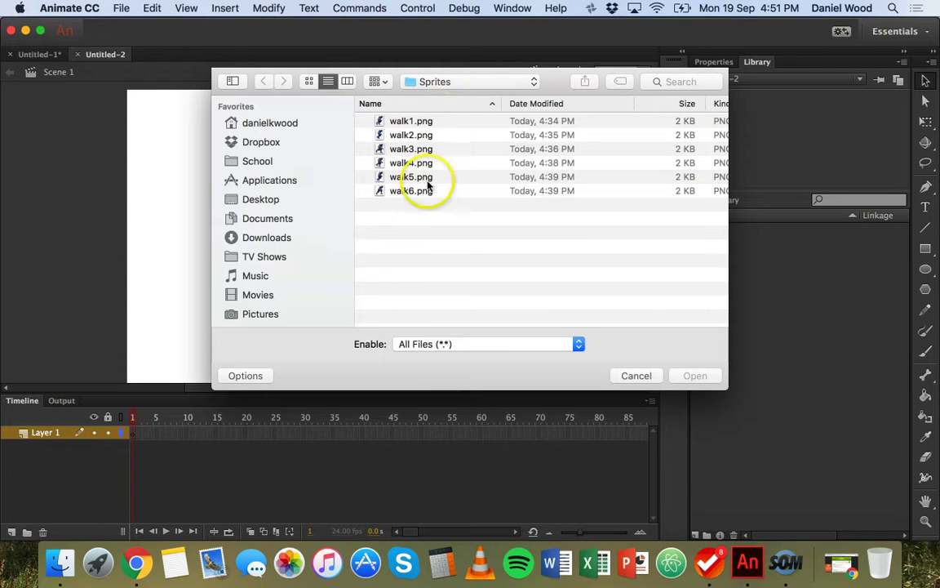
left_click_drag(437, 190, 422, 129)
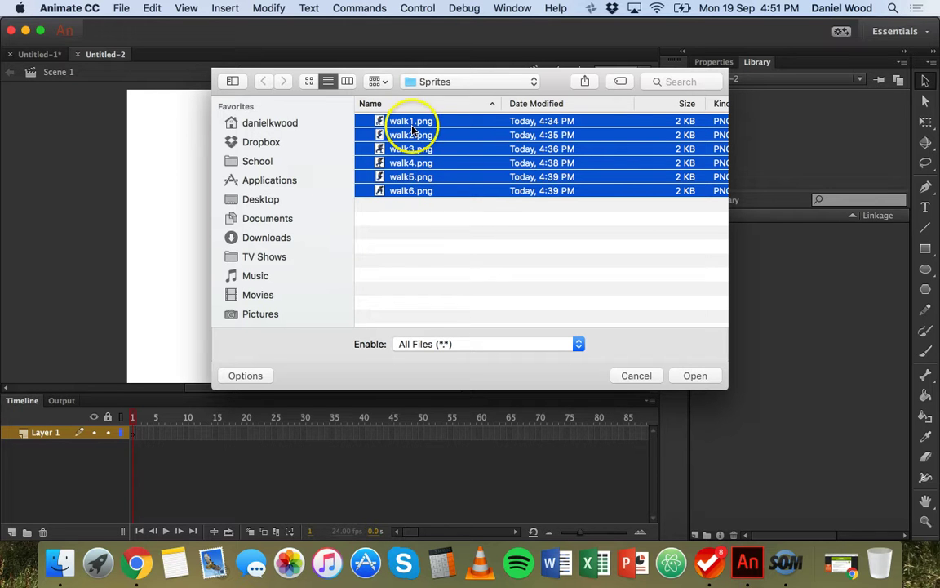
left_click(400, 189)
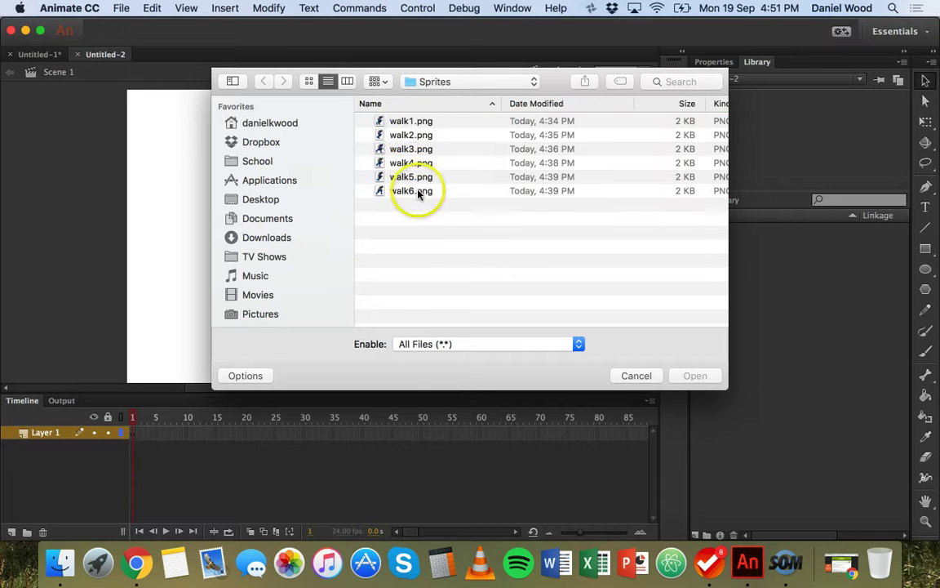
left_click(411, 123)
left_click(427, 192, "shift")
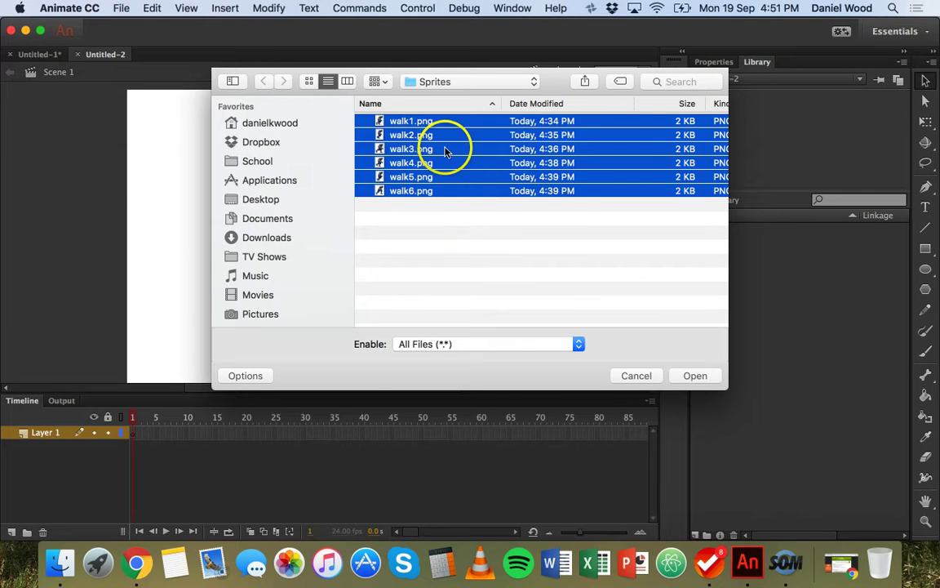
left_click(453, 343)
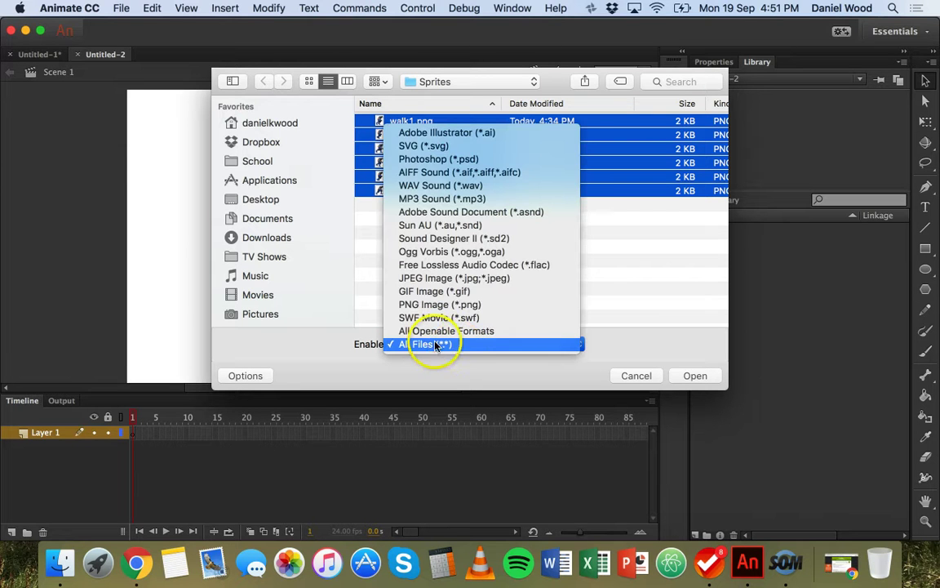
left_click(478, 346)
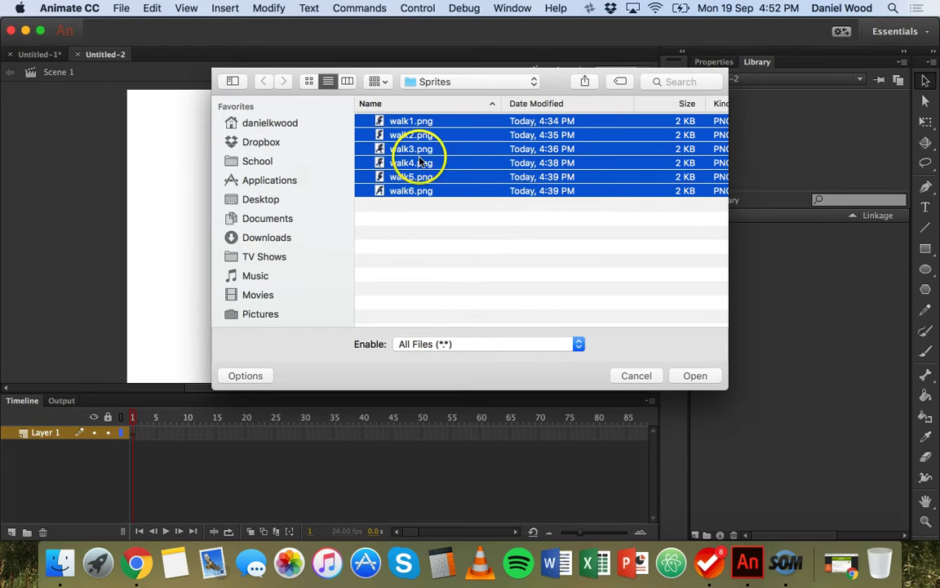
left_click(693, 378)
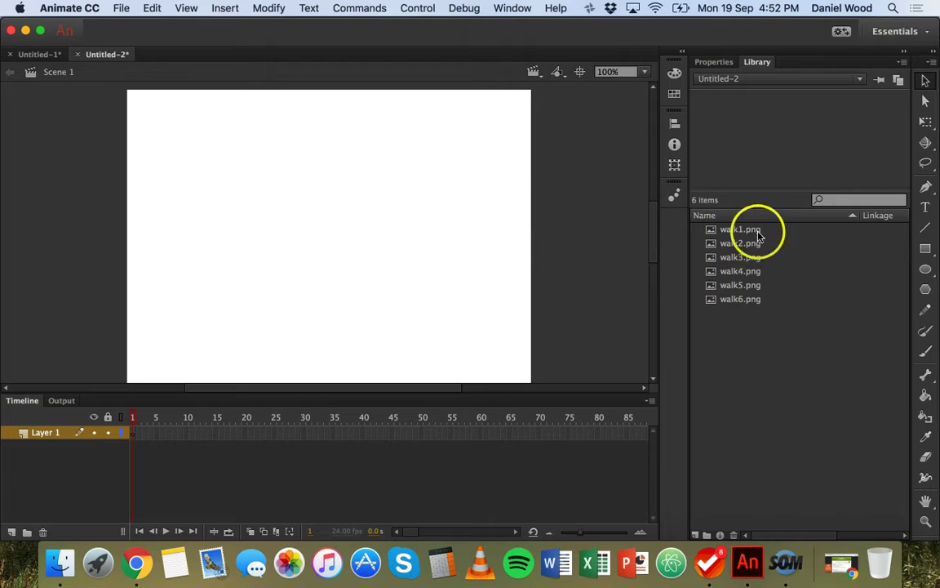
Preview the walk images one by one in the Library panel.
left_click(749, 231)
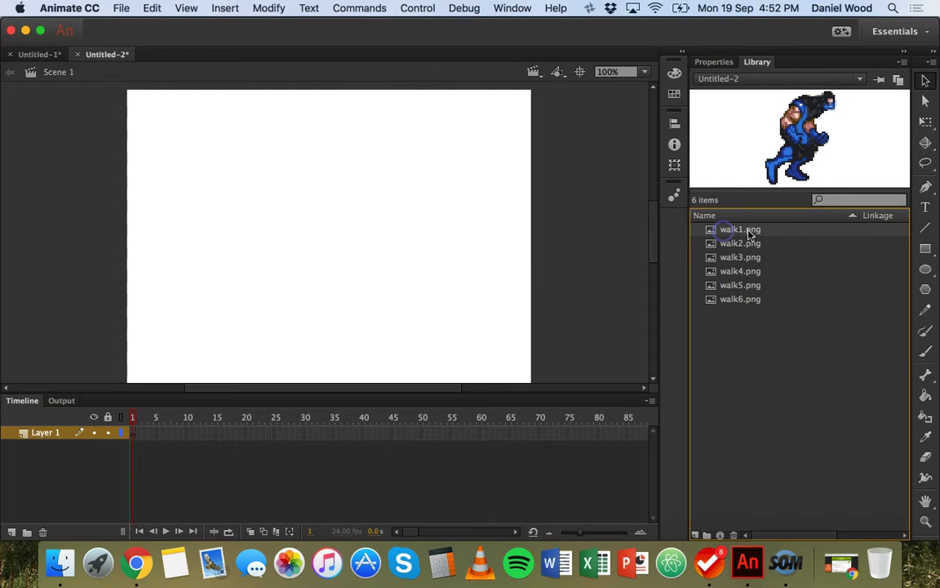
left_click(747, 244)
left_click(745, 256)
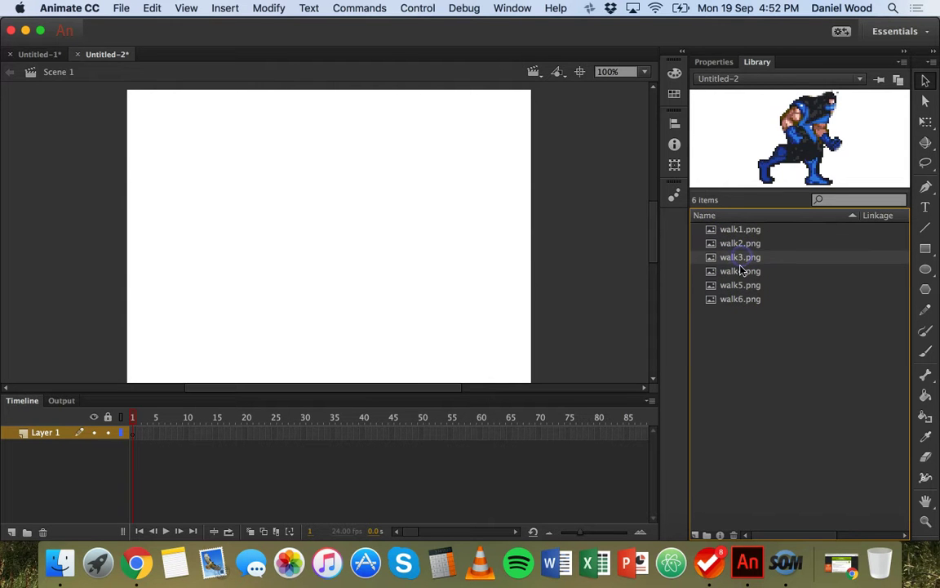
left_click(741, 284)
left_click(740, 300)
Drag walk1.png from the library onto the left side of the stage.
left_click(739, 230)
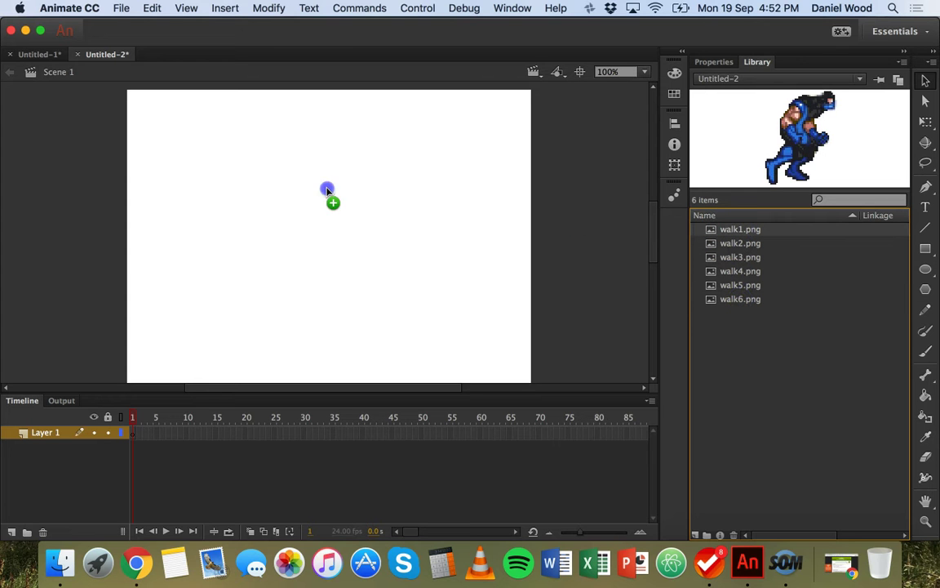
left_click_drag(328, 191, 289, 214)
mouse_move(222, 233)
left_mouse_down()
mouse_move(178, 235)
mouse_move(187, 247)
left_mouse_up()
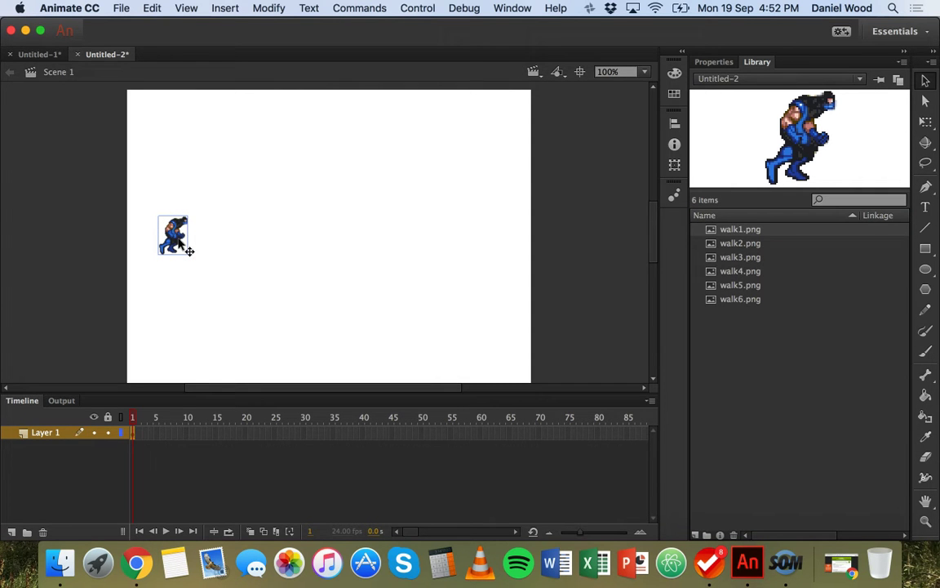
Convert the placed walk1 sprite into a Graphic symbol named 'character'.
right_click(180, 243)
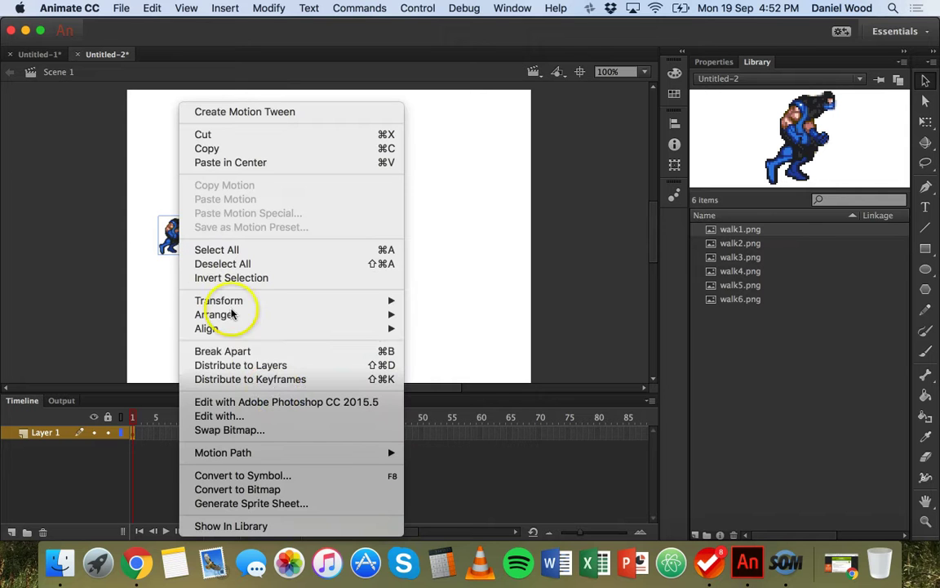
left_click(263, 477)
type("character")
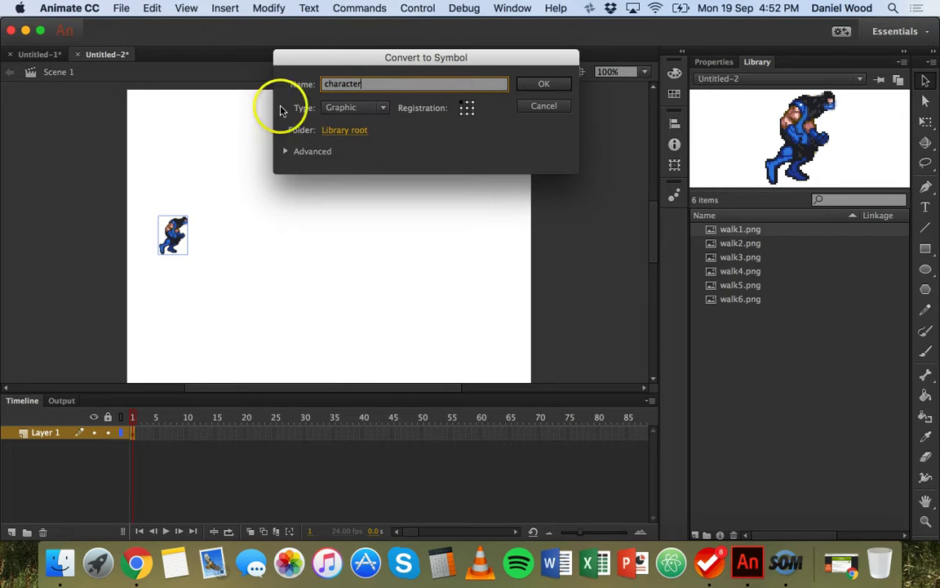
left_click(343, 110)
left_click(356, 154)
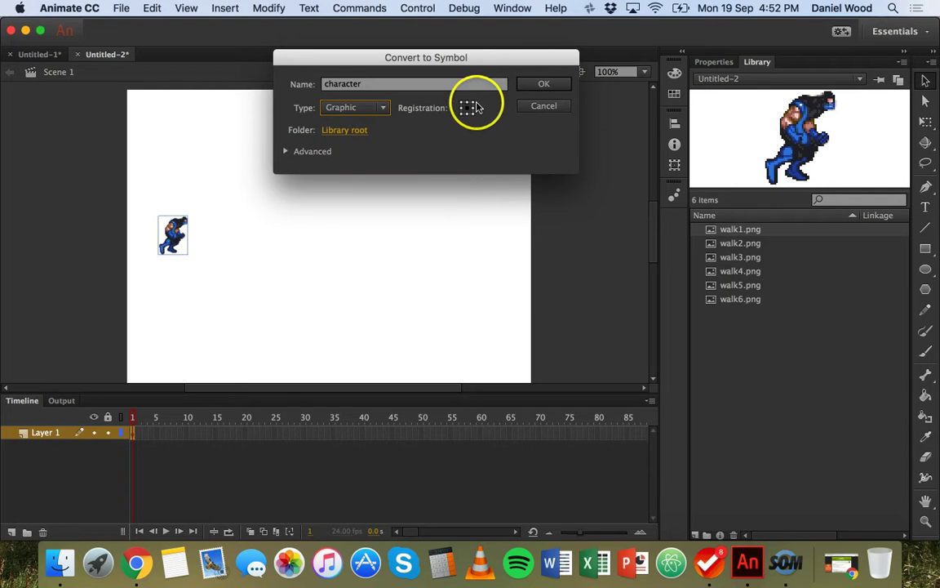
left_click(542, 84)
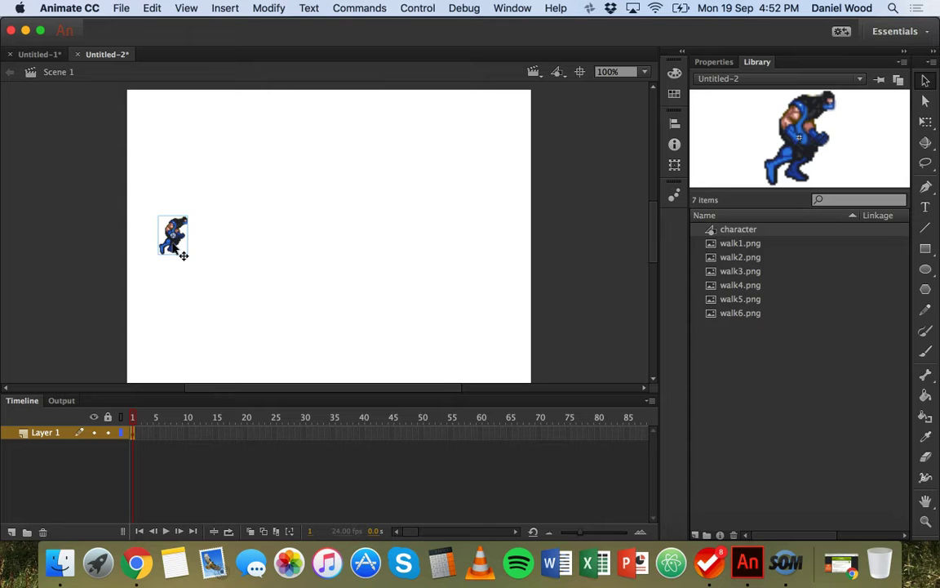
Select the character instance and double-click into it to inspect its walk1 sprite.
left_click(165, 212)
left_click(186, 236)
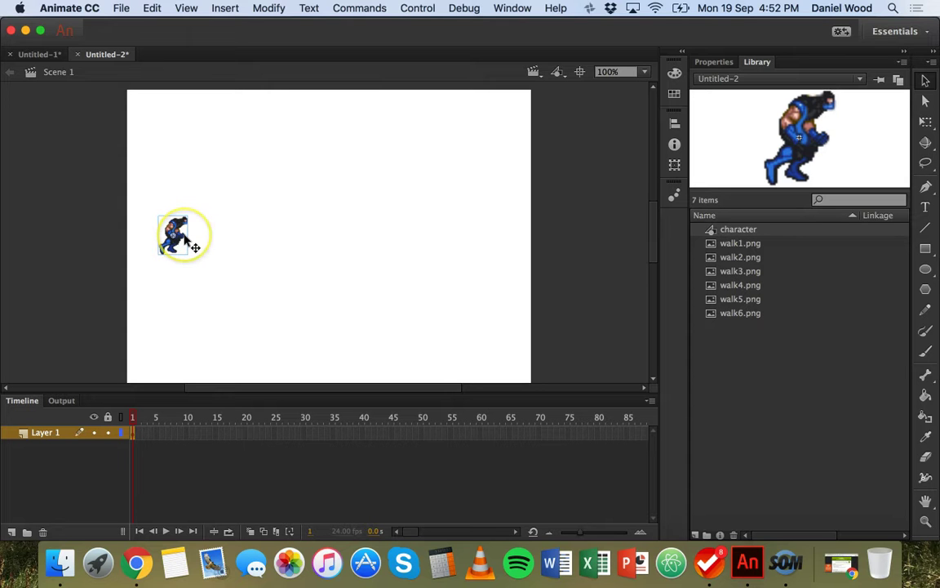
left_click(158, 237)
left_click(174, 268)
left_click(183, 235)
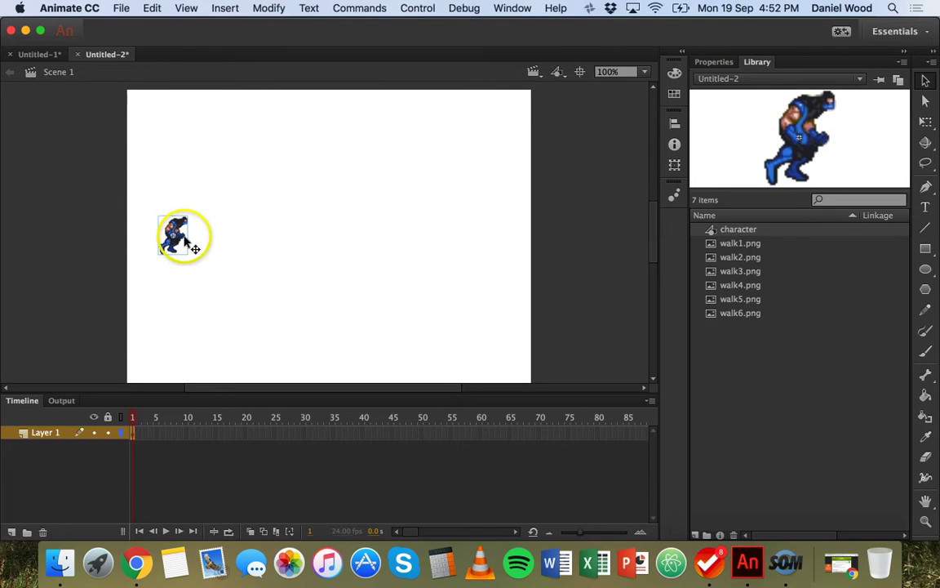
double_click(171, 247)
left_click(123, 133)
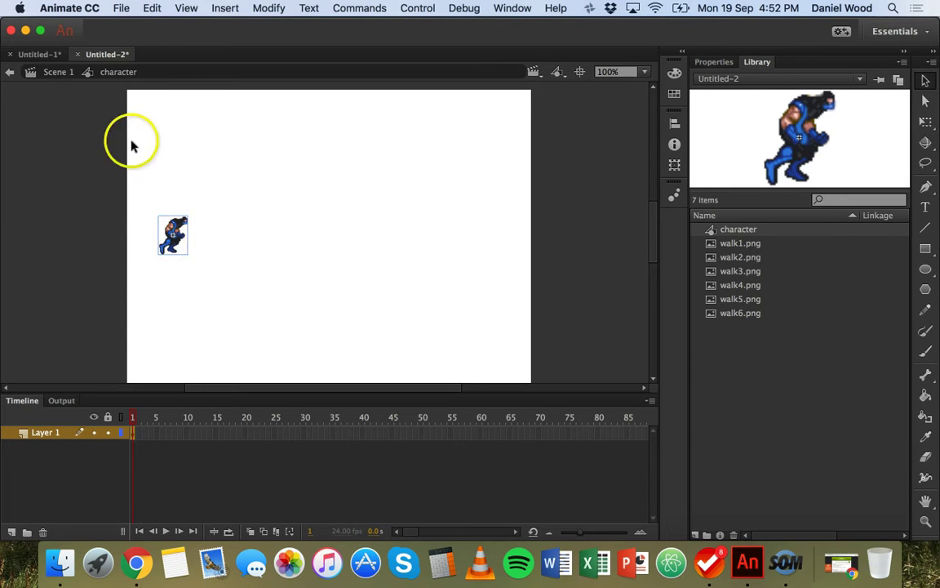
left_click(148, 240)
left_click(187, 236)
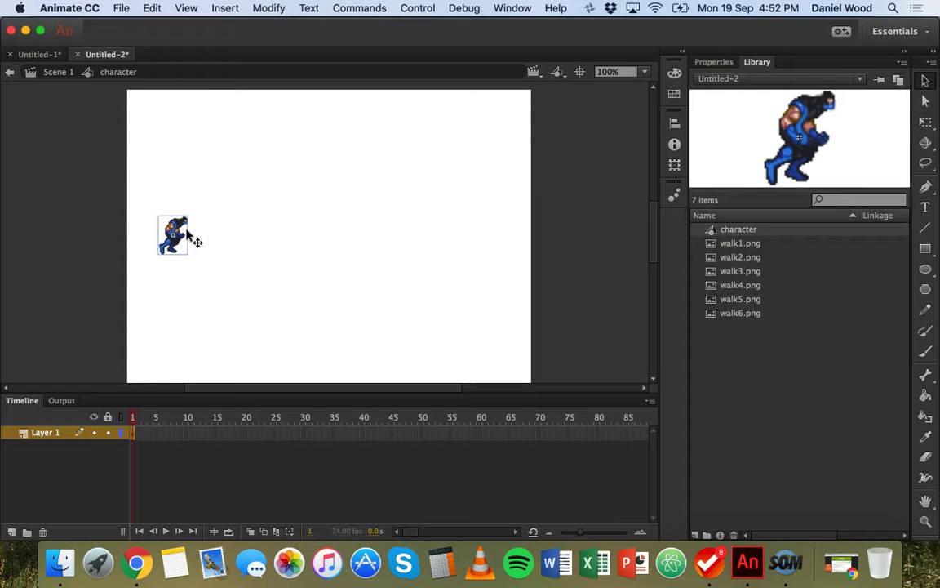
left_click(217, 255)
left_click(168, 233)
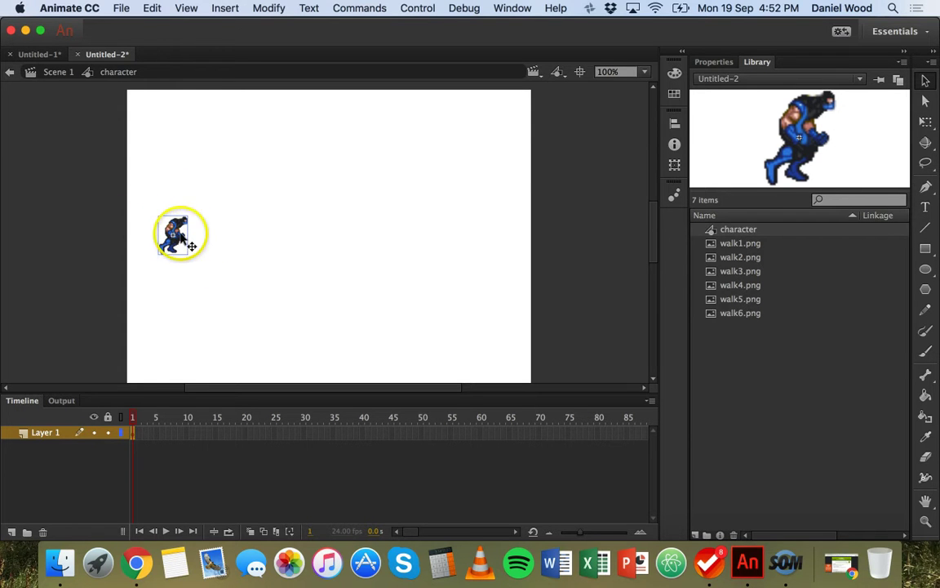
Return to Scene 1, then re-enter the character symbol and check its timeline.
left_click(12, 72)
left_click(236, 260)
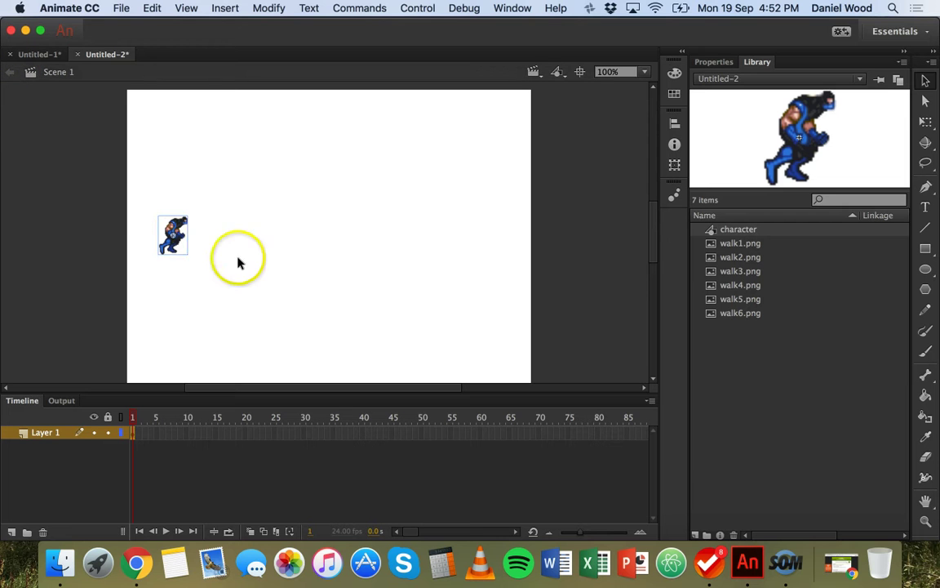
left_click(172, 248)
mouse_move(173, 254)
left_mouse_down()
mouse_move(168, 249)
mouse_move(196, 256)
mouse_move(174, 282)
left_mouse_up()
double_click(173, 248)
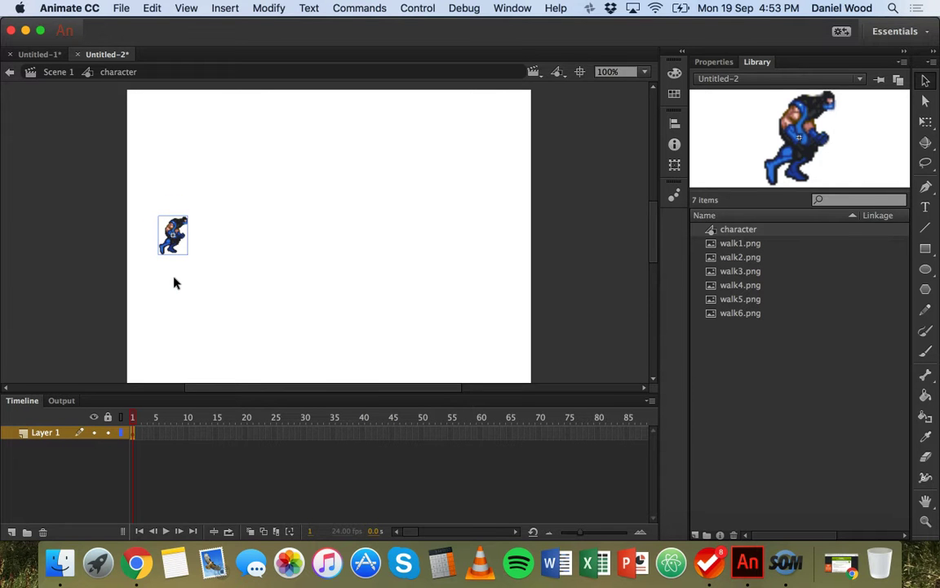
mouse_move(173, 236)
left_mouse_down()
mouse_move(185, 250)
mouse_move(174, 244)
left_mouse_up()
left_click(227, 448)
left_click(196, 446)
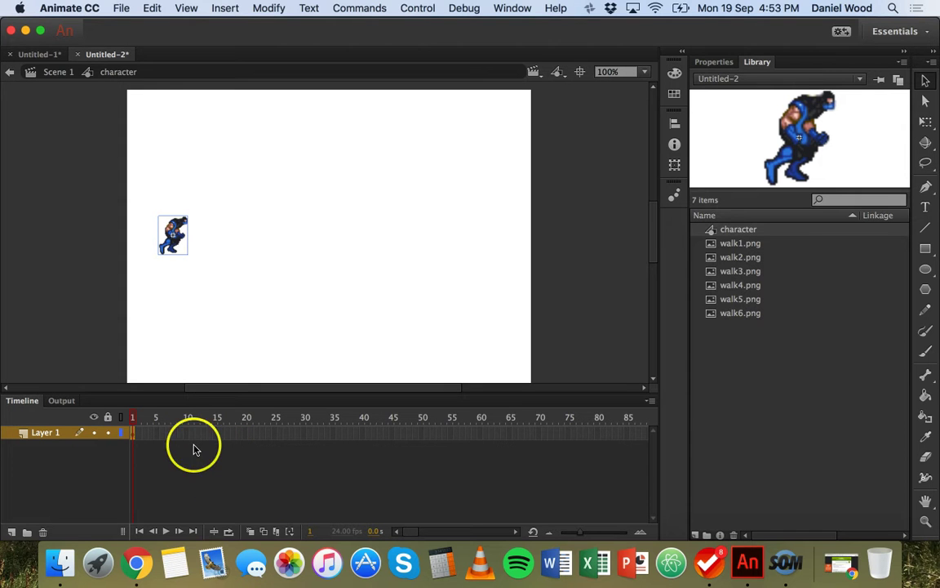
Turn on onion skinning and select the frame-1 keyframe.
left_click(253, 533)
left_click(216, 346)
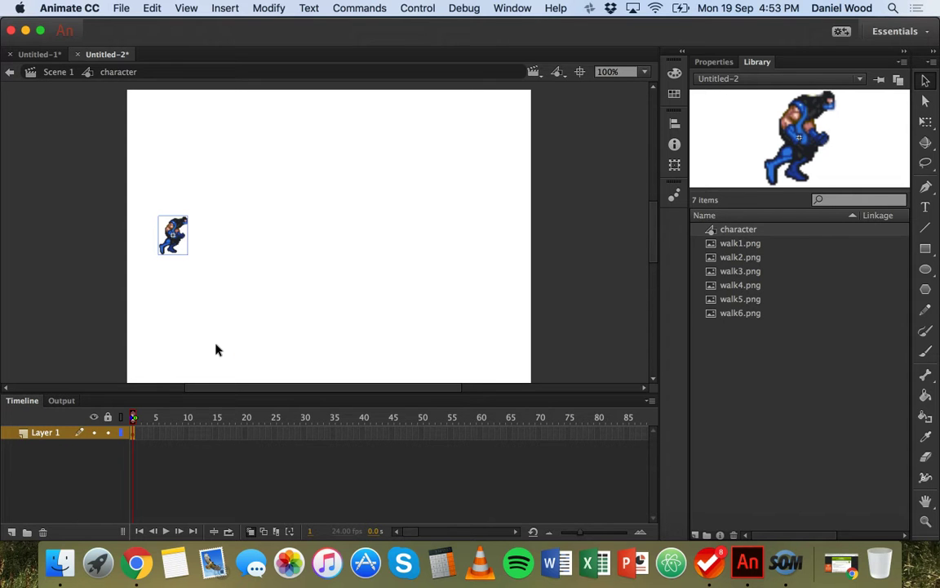
left_click(133, 432)
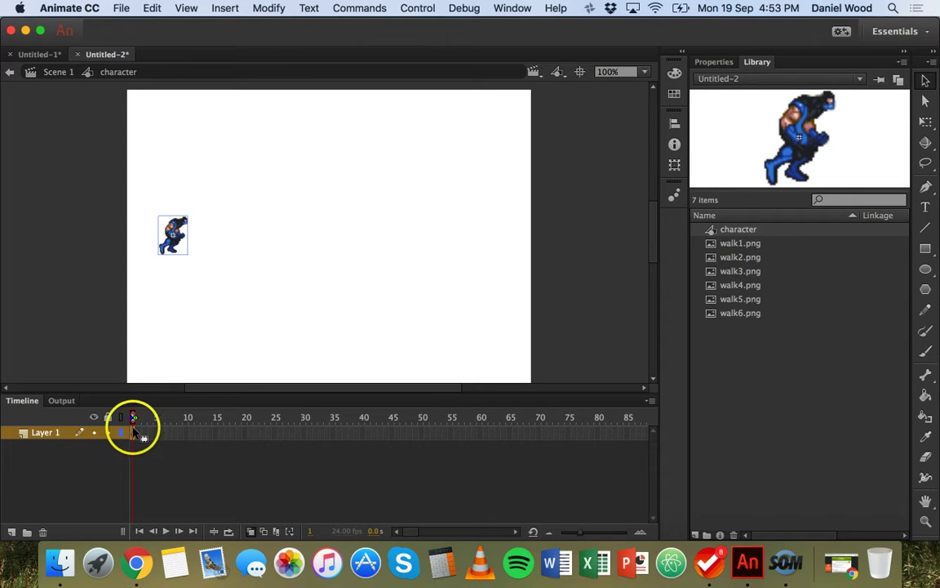
left_click_drag(133, 430, 139, 437)
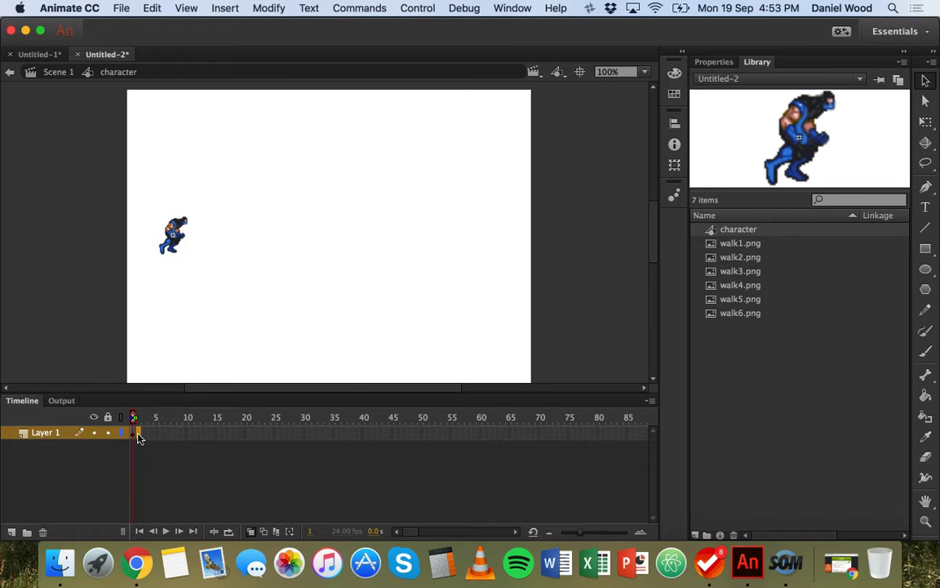
Insert a blank keyframe at frame 2 and align walk2.png over the walk1 pose.
right_click(139, 437)
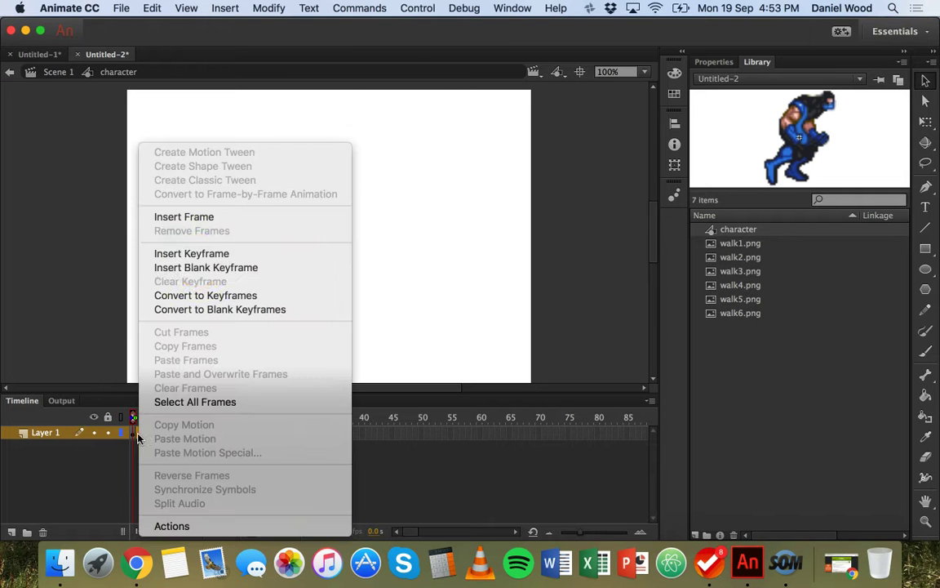
left_click(223, 270)
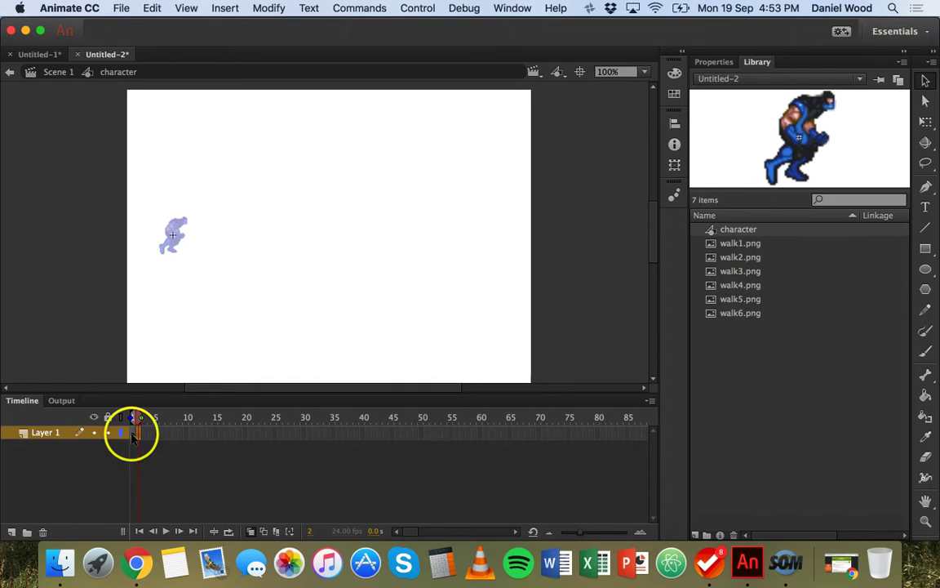
left_click(743, 258)
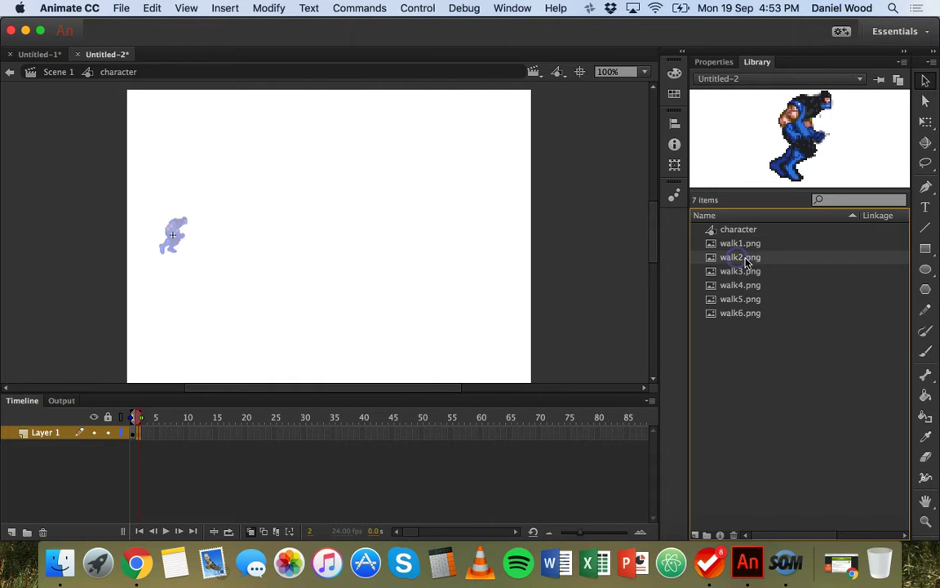
left_click_drag(261, 246, 189, 246)
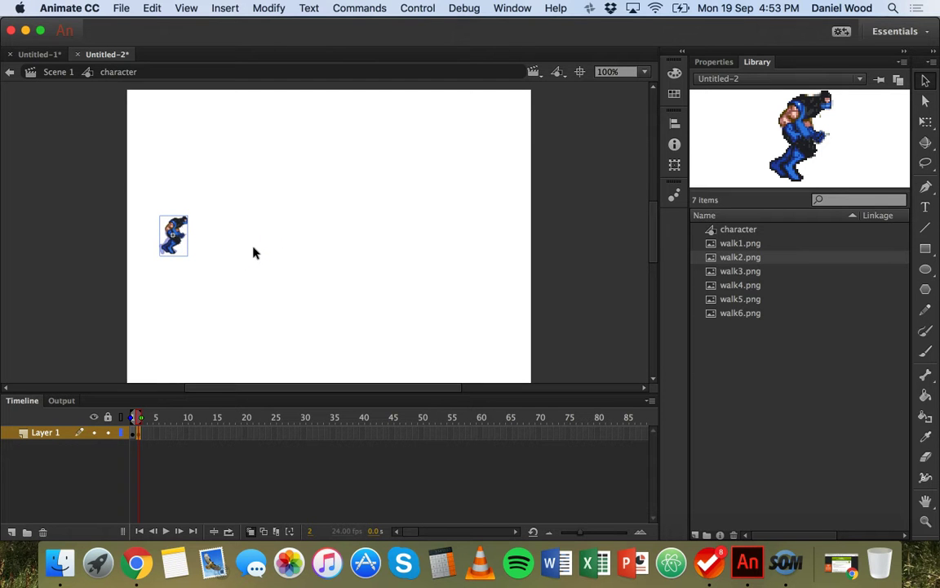
Place walk3.png on a new blank keyframe at frame 3, aligned over the onion-skin ghost.
left_click(140, 417)
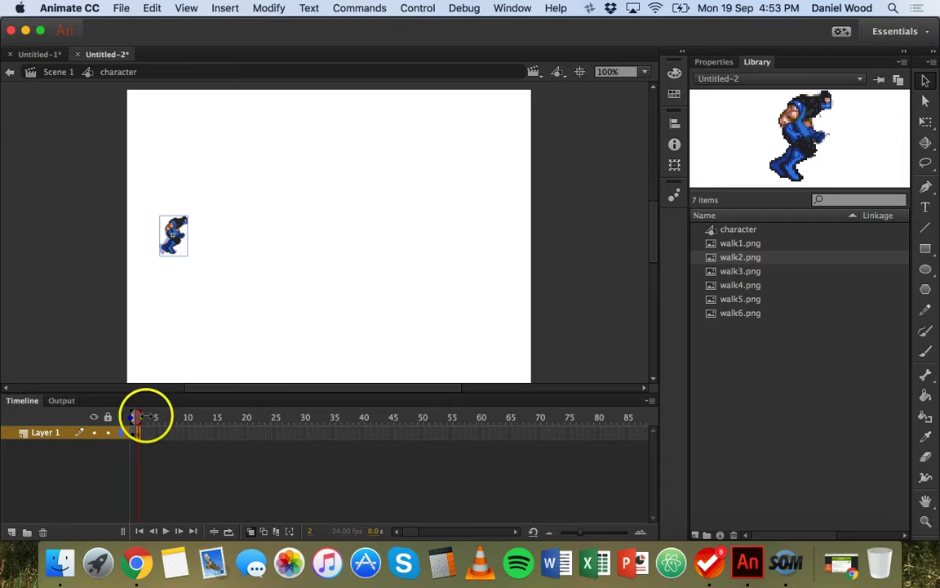
left_click(143, 433)
right_click(143, 435)
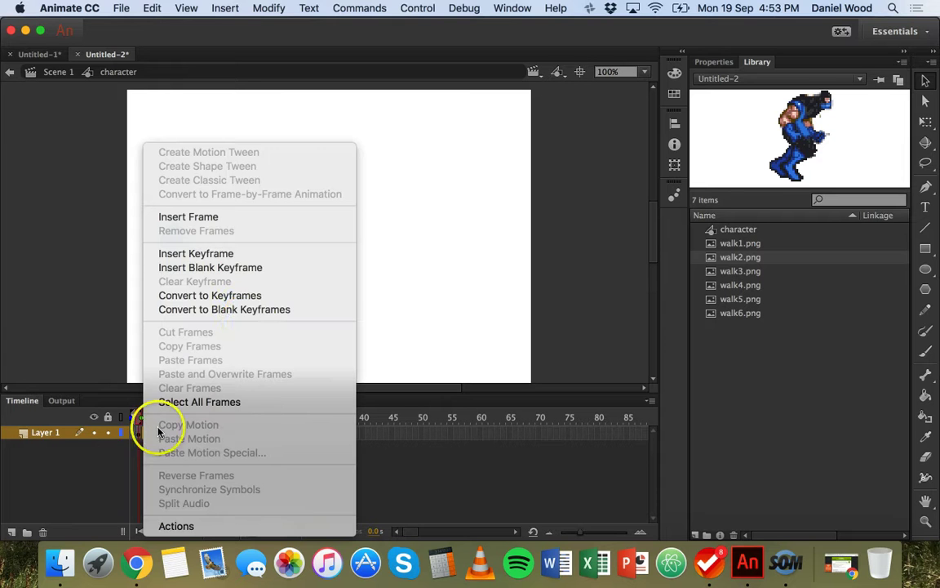
left_click(189, 270)
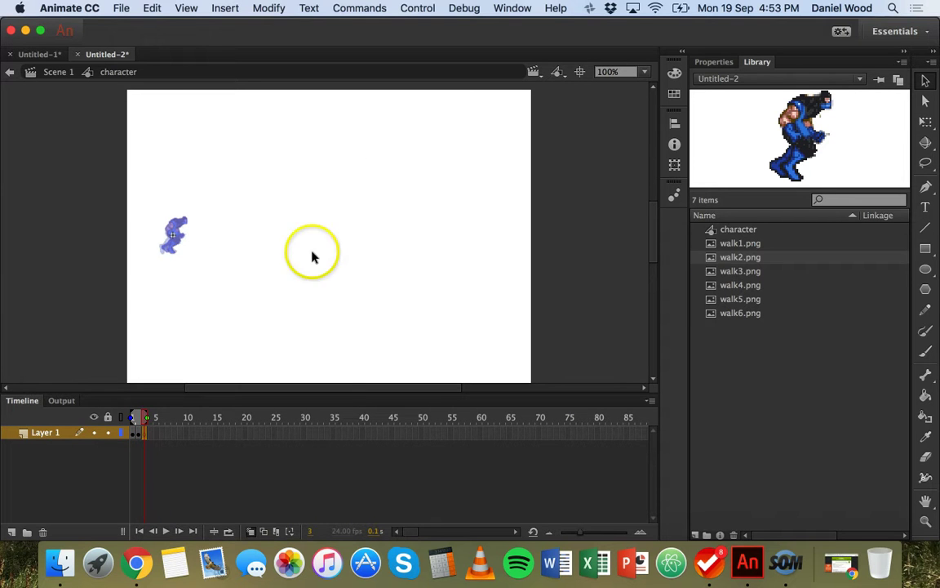
left_click(739, 273)
mouse_move(748, 278)
left_mouse_down()
mouse_move(306, 272)
mouse_move(193, 246)
mouse_move(260, 247)
left_mouse_up()
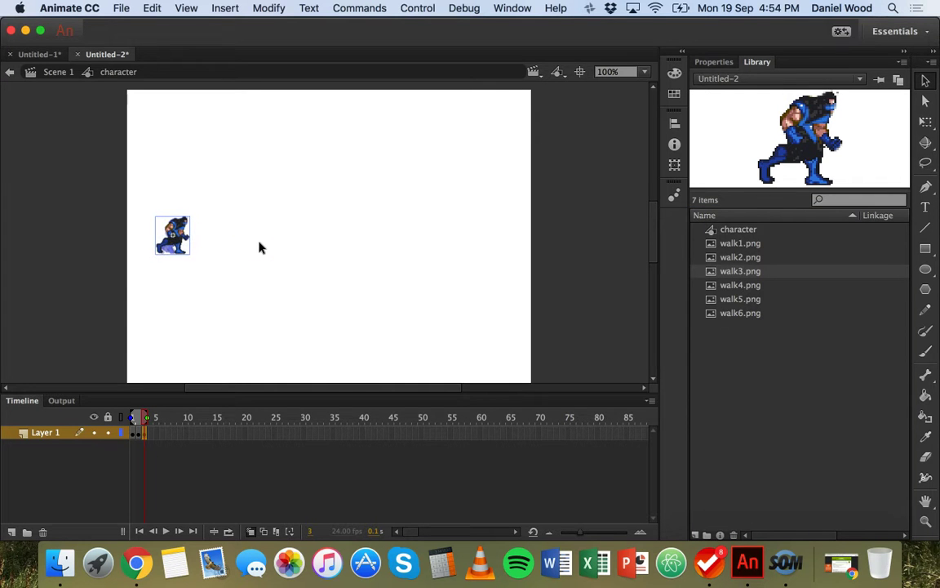
left_click(194, 320)
left_click(143, 434)
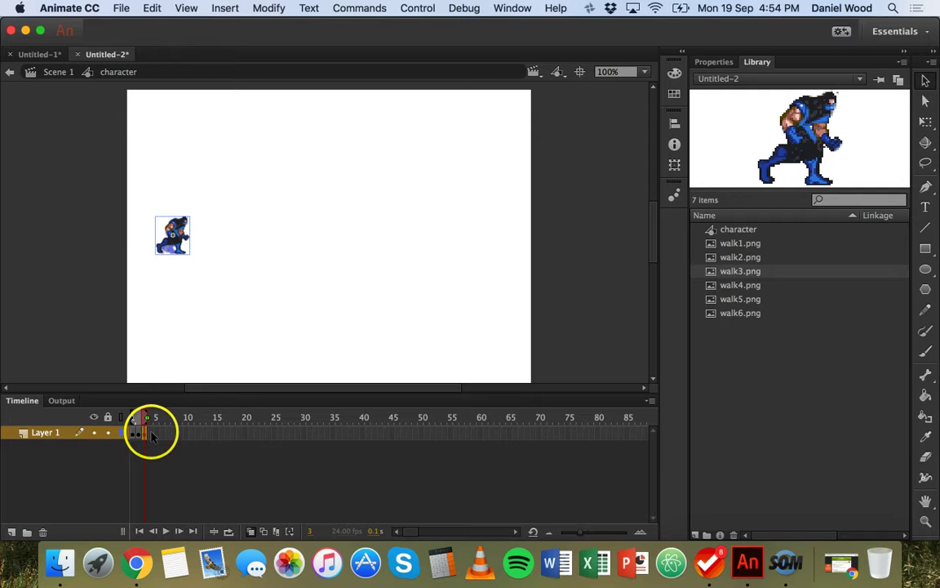
key("F6")
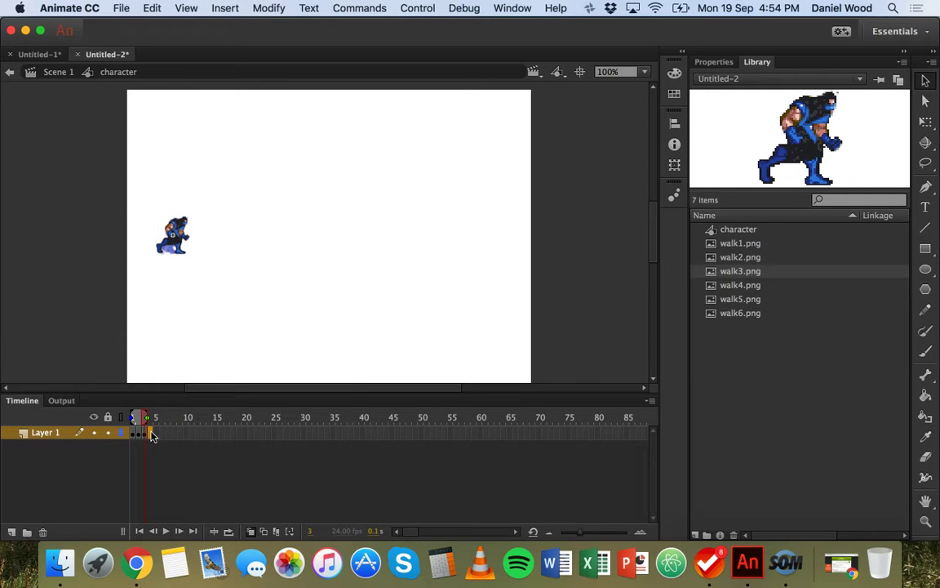
Place walk4.png on a blank keyframe at frame 4 and nudge it onto the onion-skin ghost.
right_click(151, 436)
left_click(191, 272)
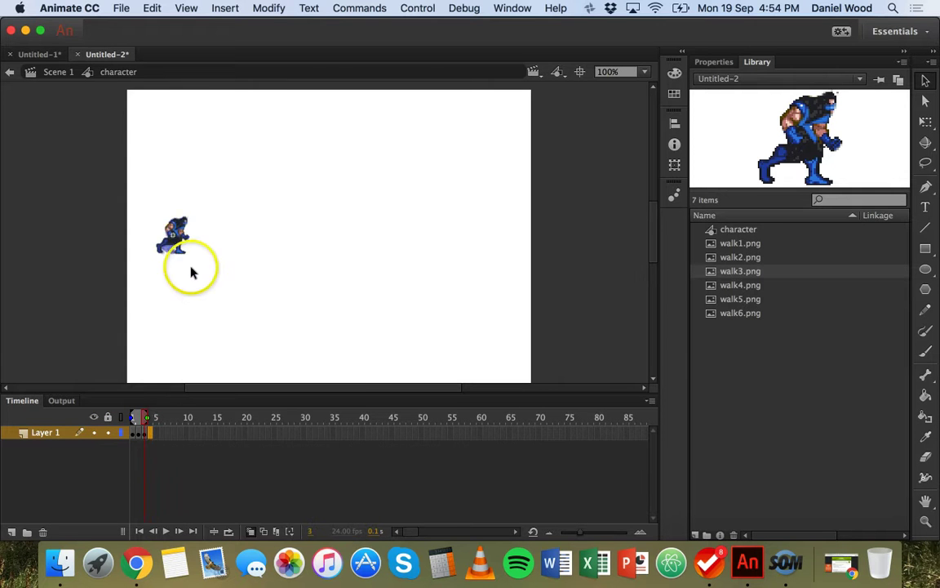
left_click(756, 286)
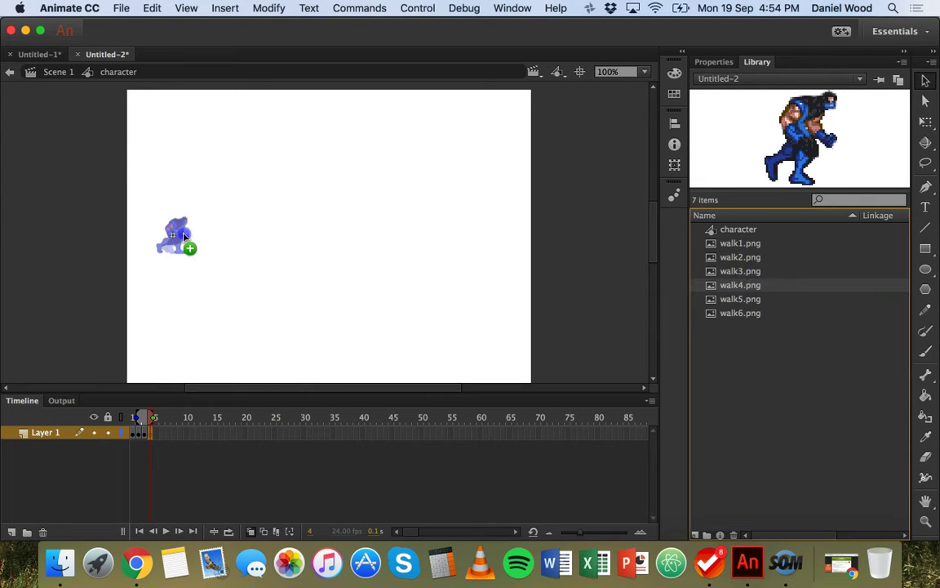
left_click_drag(659, 269, 182, 237)
key("Left")
key("Left")
key("Left")
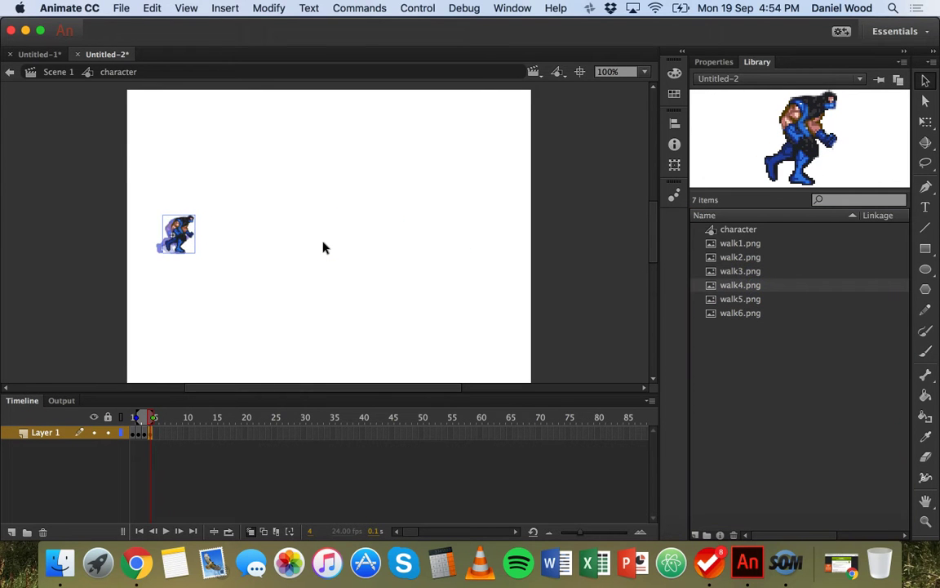
key("Left")
key("Left")
key("Left")
key("Left")
key("Left")
key("Down")
key("Down")
key("Down")
key("Left")
key("Left")
key("Left")
key("Left")
key("Down")
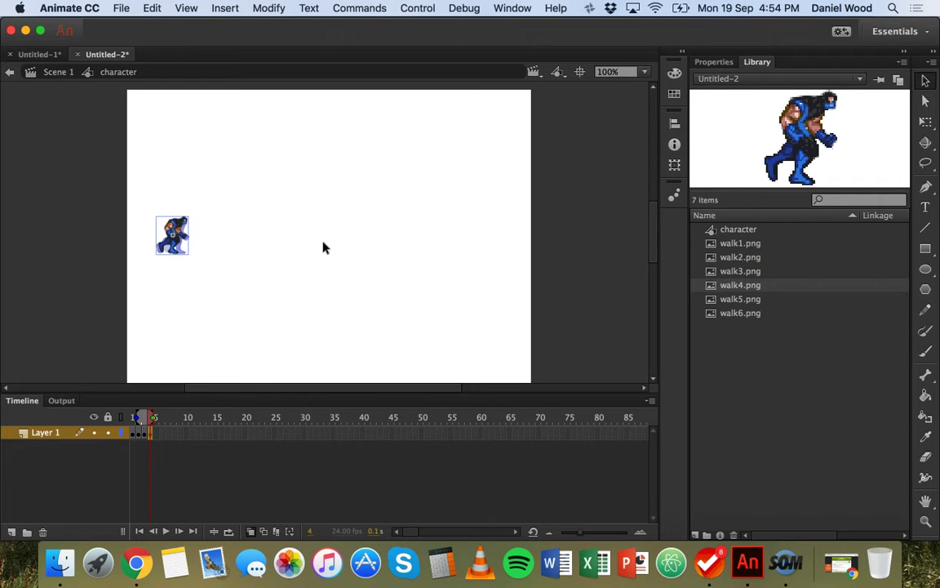
left_click(157, 433)
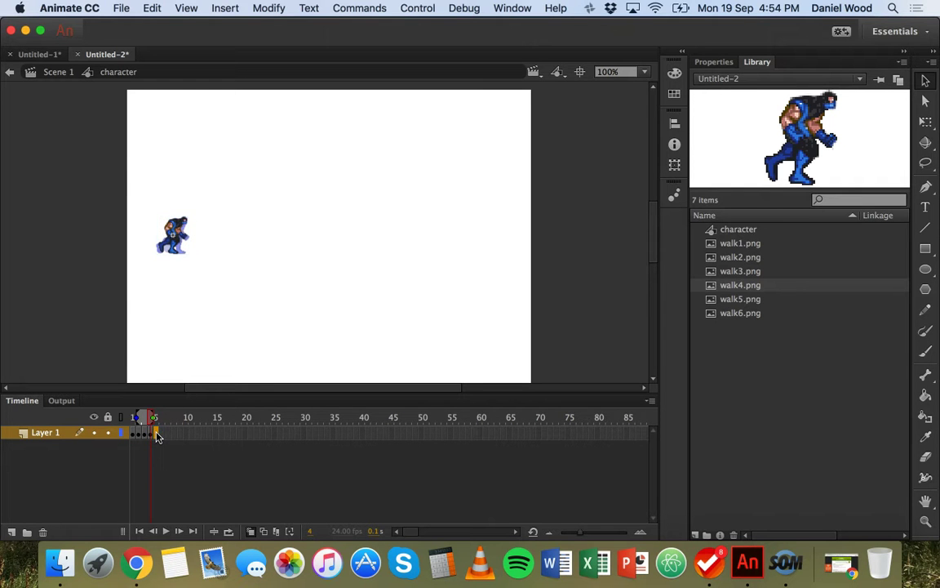
Place walk5.png on a blank keyframe at frame 5, lined up with the ghost.
right_click(157, 435)
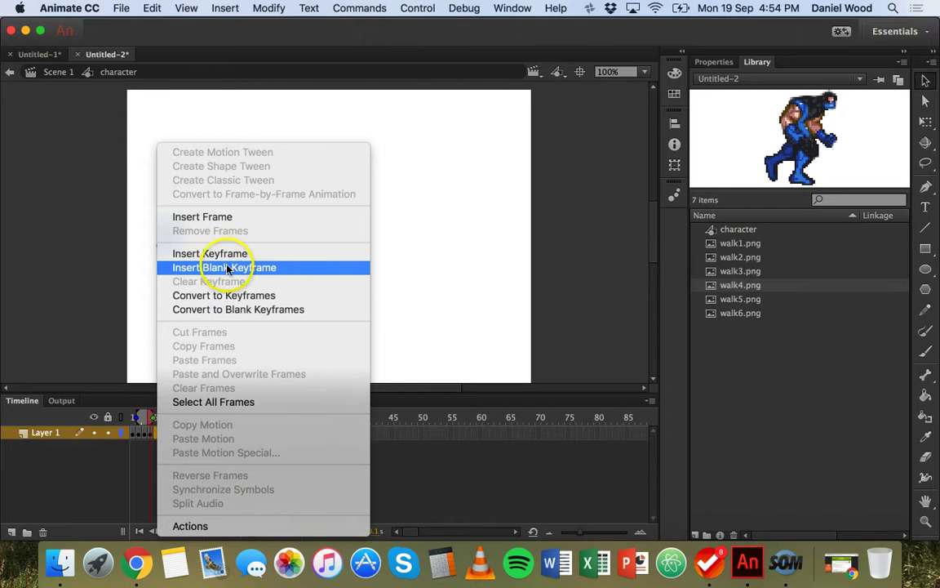
left_click(190, 268)
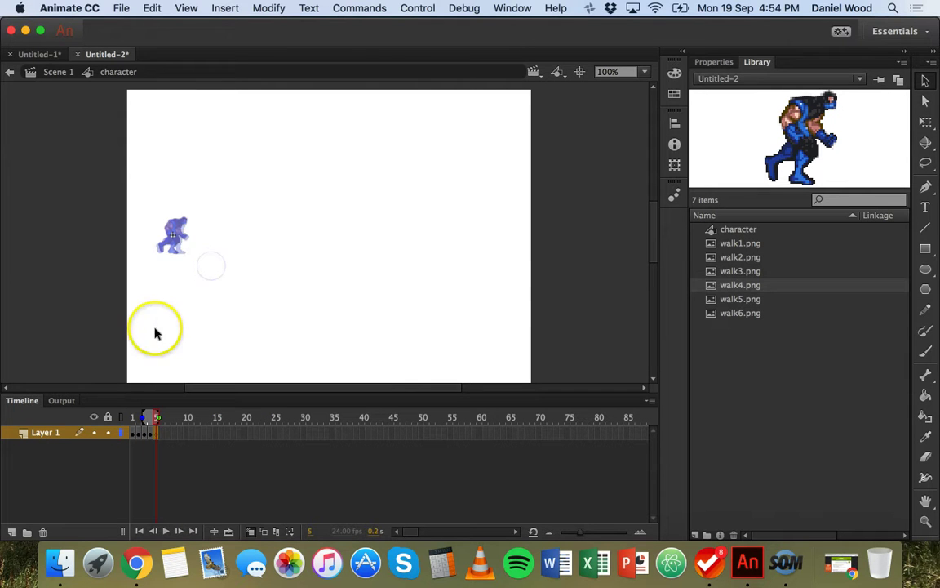
left_click(760, 301)
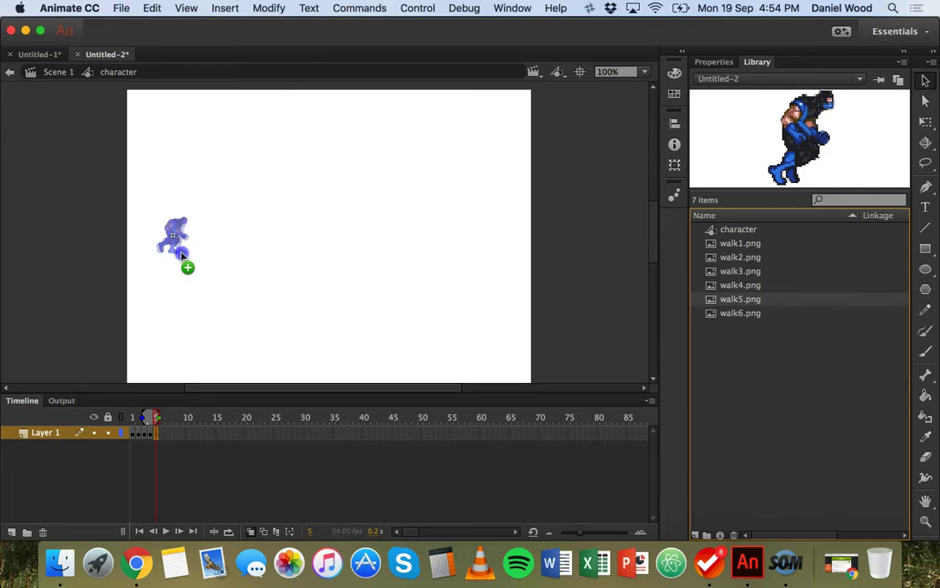
left_click_drag(183, 256, 172, 235)
left_click(348, 251)
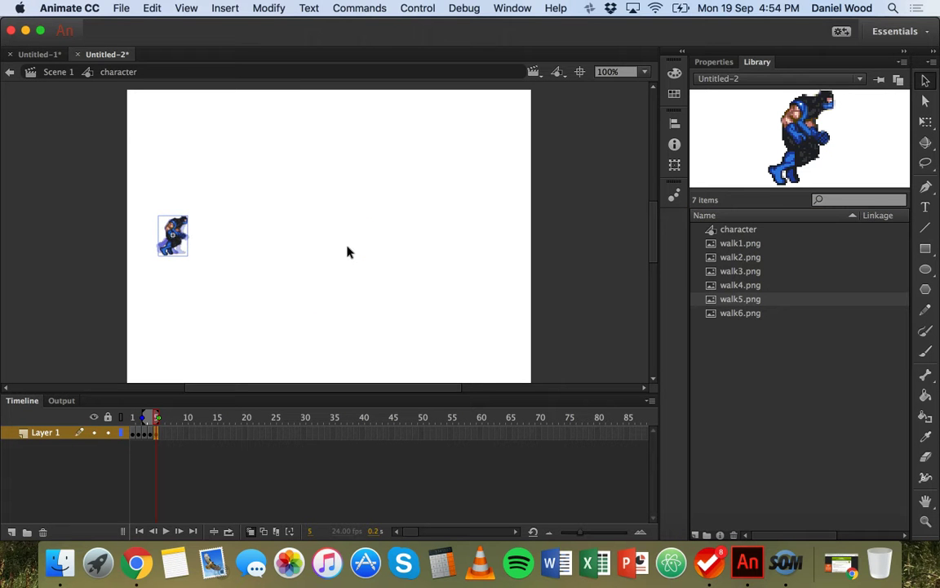
Insert a blank keyframe at frame 6 and drop walk6.png onto the stage.
left_click(163, 433)
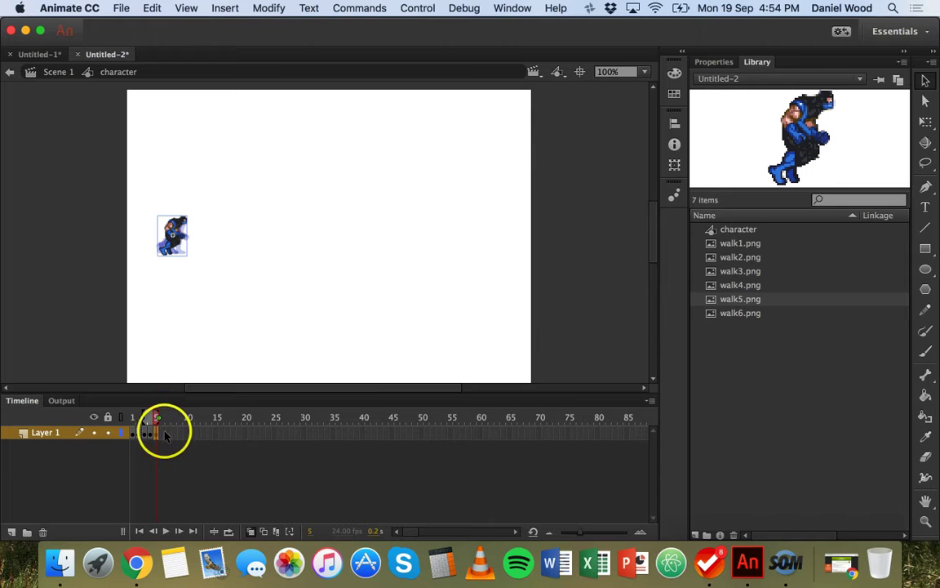
right_click(163, 434)
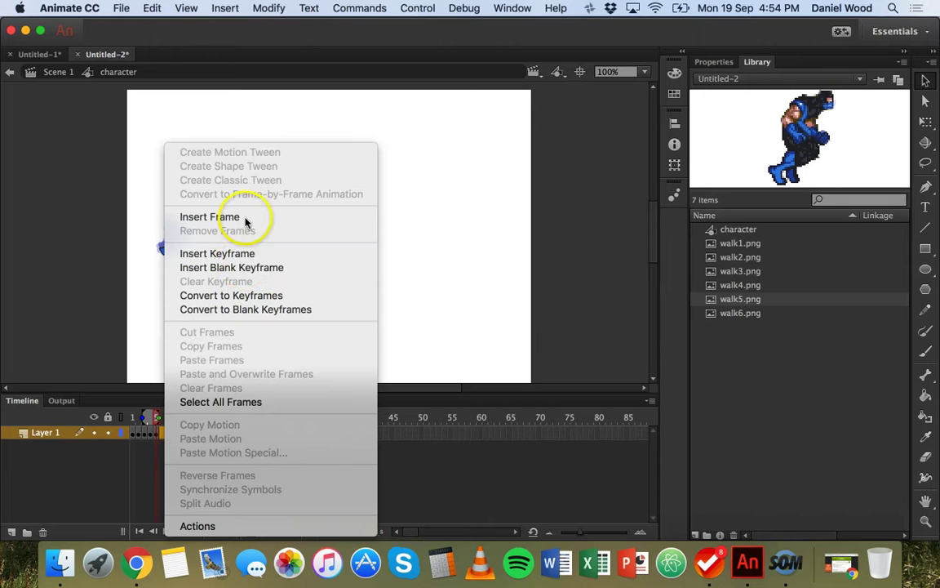
left_click(243, 267)
left_click_drag(767, 315, 186, 243)
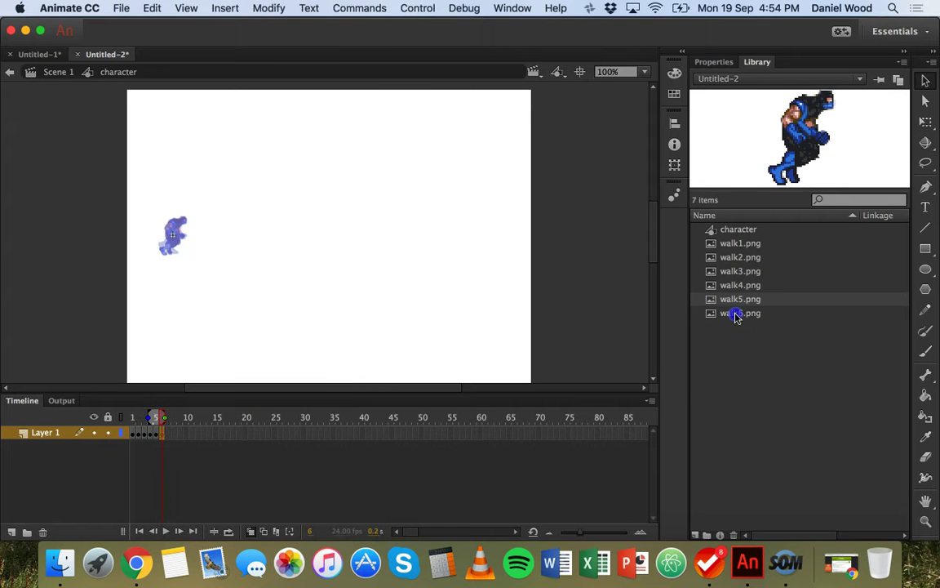
Nudge the walk6 pose with the arrow keys onto the onion-skin ghost.
left_click(311, 252)
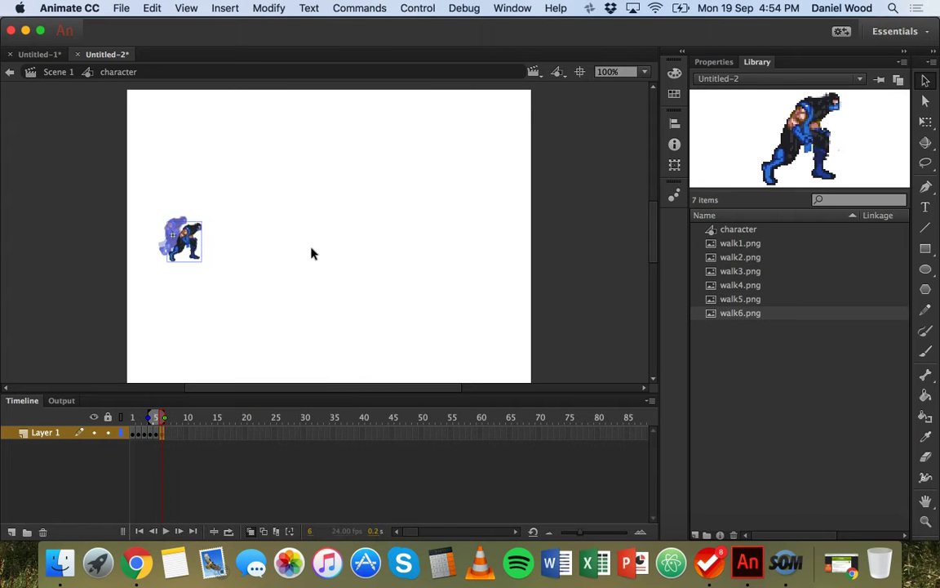
key("Left")
key("Left")
key("Left")
key("Left")
key("Left")
key("Left")
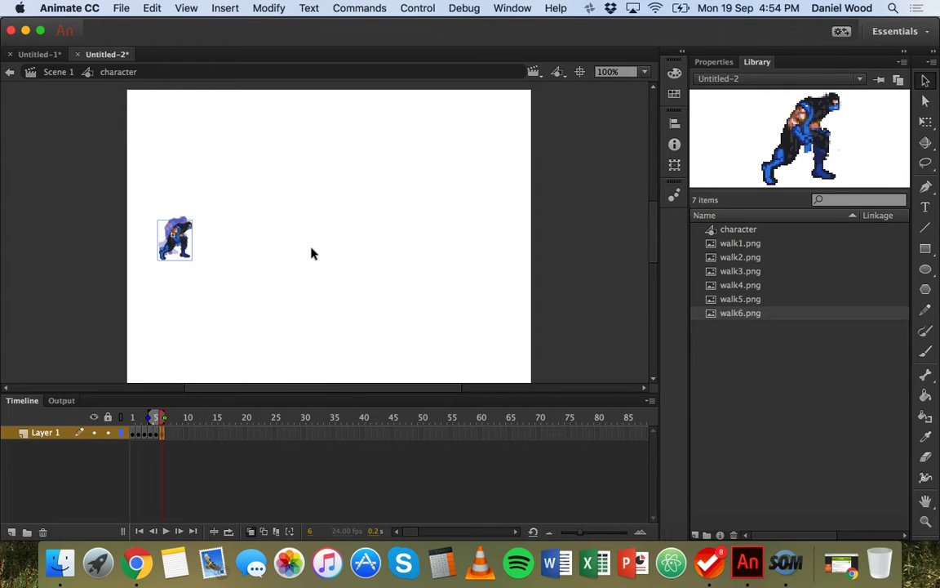
key("Up")
key("Up")
key("Up")
key("Up")
key("Up")
key("Left")
key("Left")
key("Left")
key("Left")
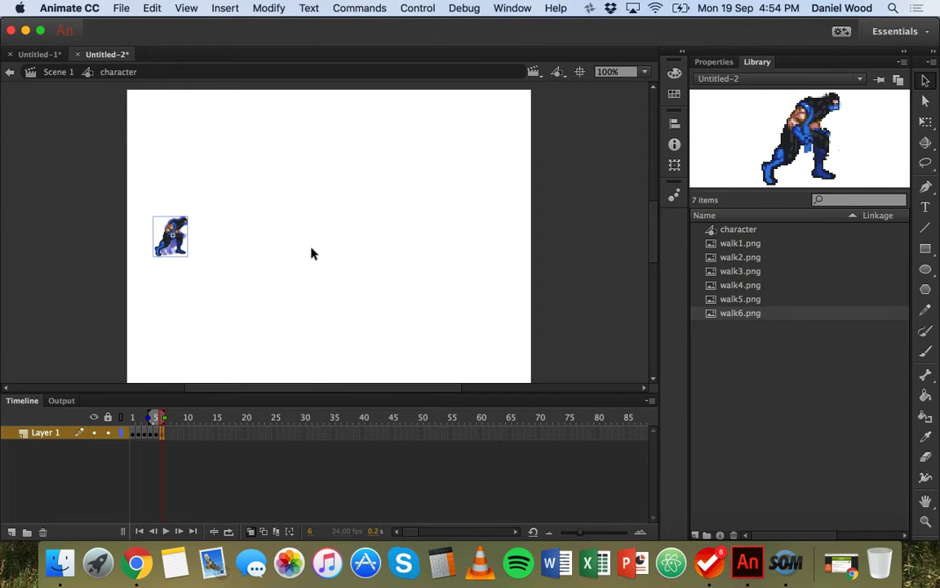
key("Left")
key("Left")
key("Left")
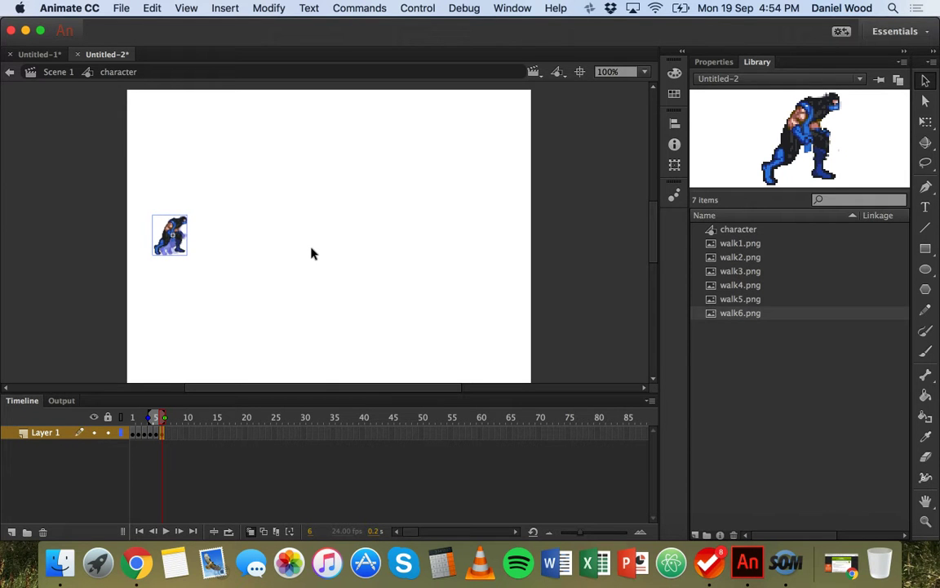
Scrub frames 1 to 6 to preview the complete walk cycle.
left_click(136, 437)
mouse_move(143, 430)
left_mouse_down()
mouse_move(134, 436)
mouse_move(251, 536)
left_mouse_up()
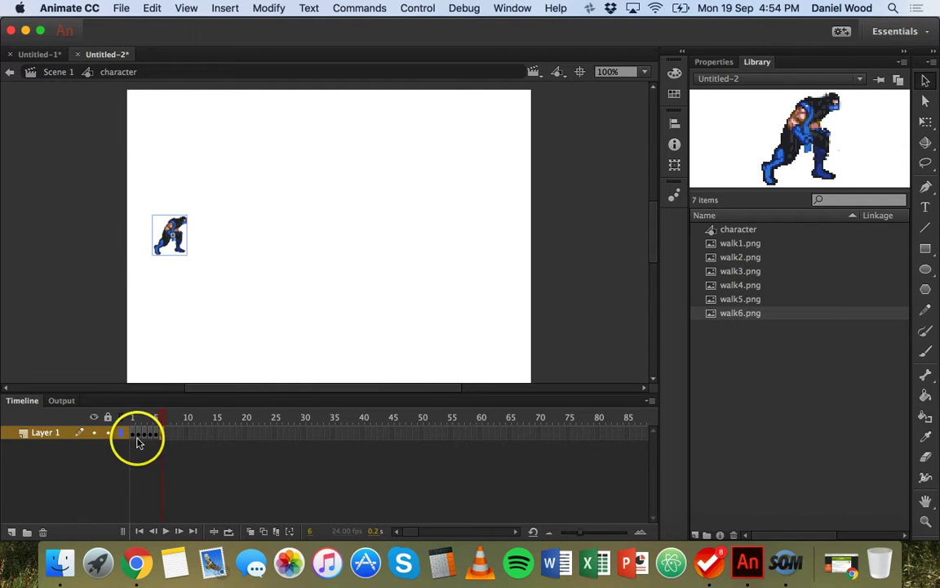
mouse_move(139, 440)
left_mouse_down()
mouse_move(133, 433)
mouse_move(161, 435)
mouse_move(131, 437)
mouse_move(169, 436)
left_mouse_up()
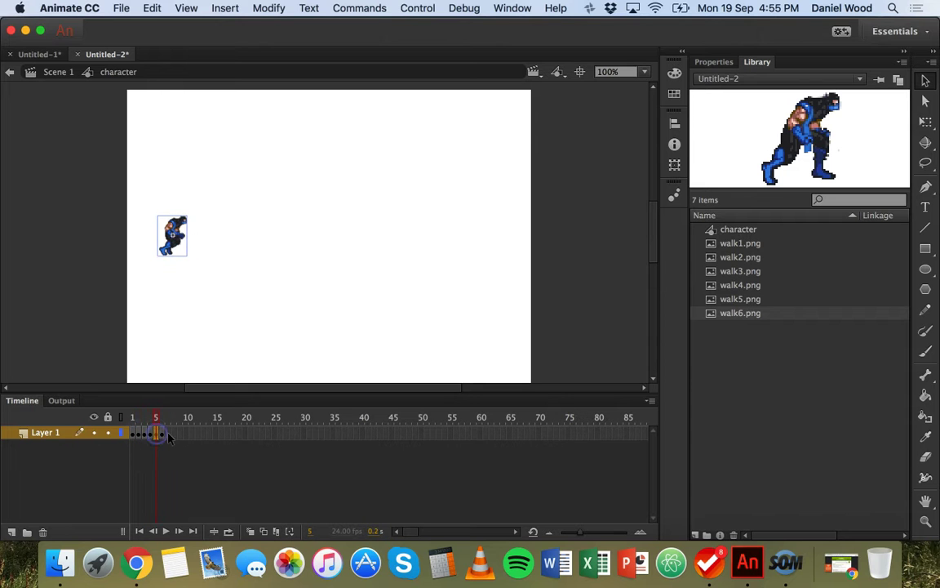
left_click(163, 434)
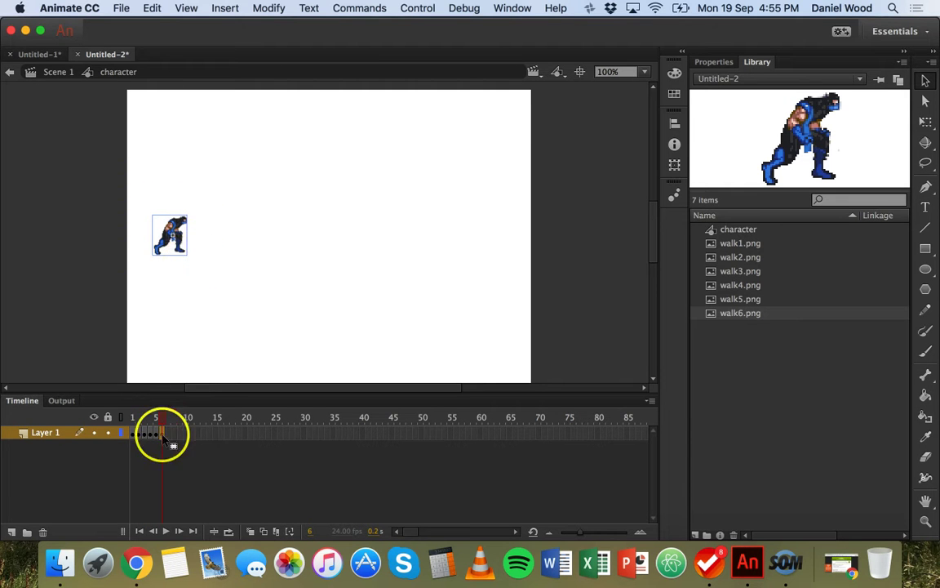
Exit symbol editing through the edit-bar back arrow to Scene 1 of Untitled-2.
left_click(12, 74)
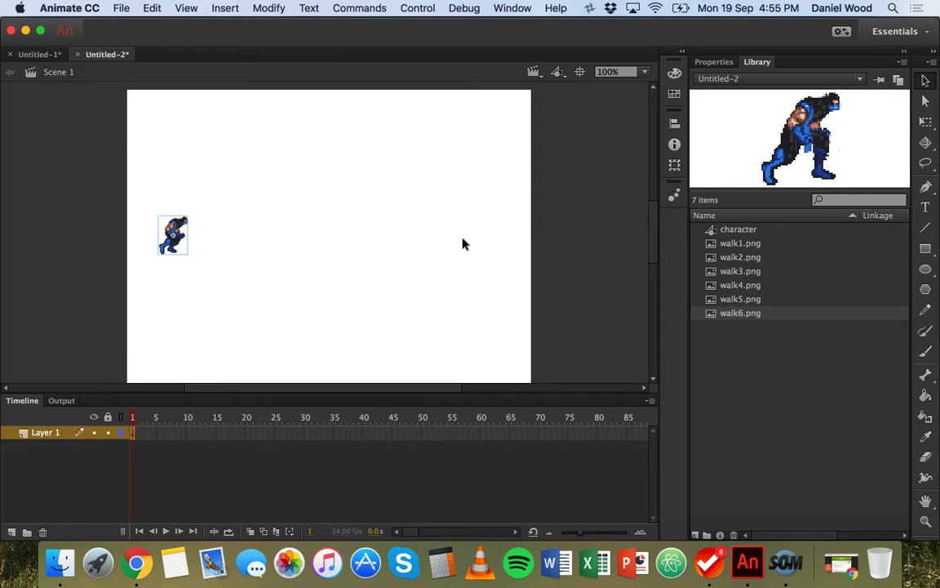
Scale the character instance up with the Free Transform tool.
right_click(174, 232)
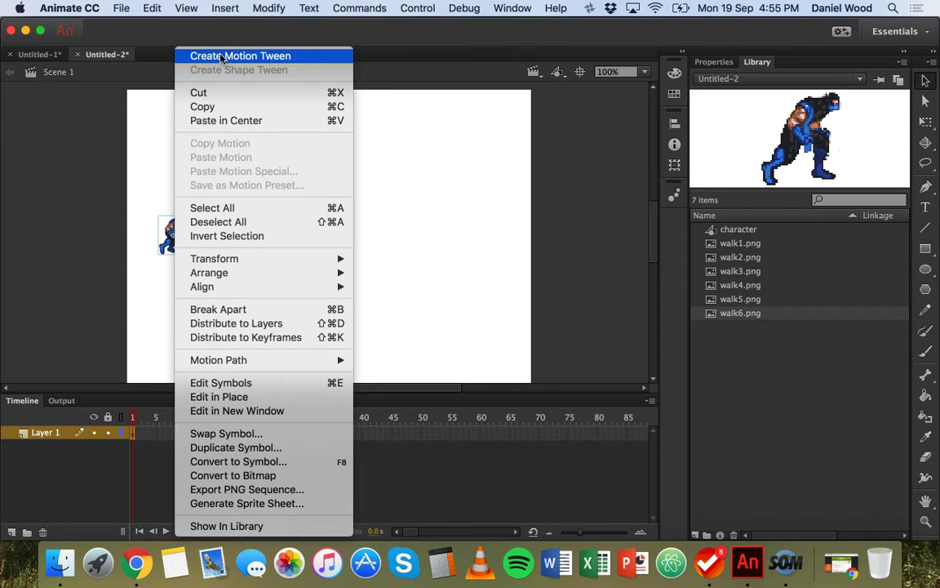
left_click(124, 89)
left_click(181, 222)
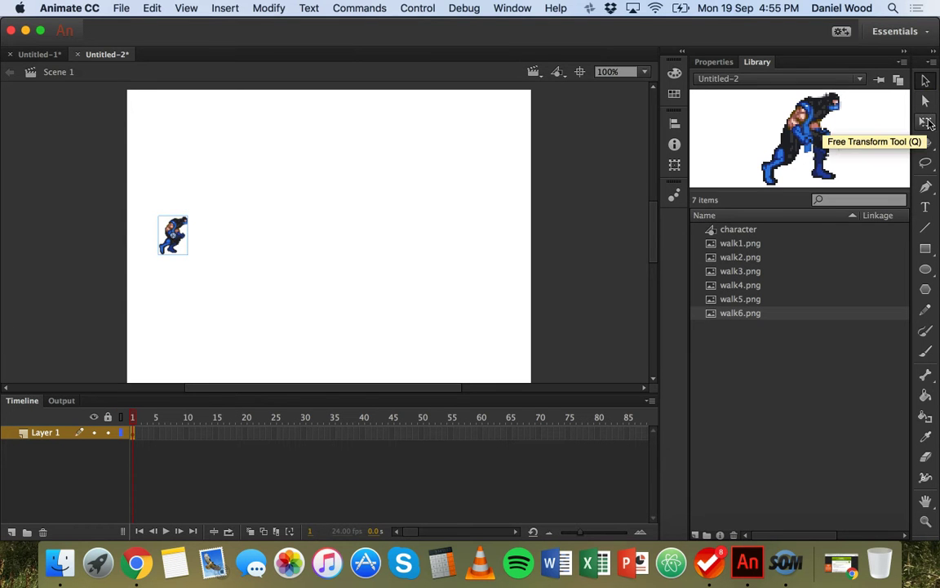
left_click(927, 122)
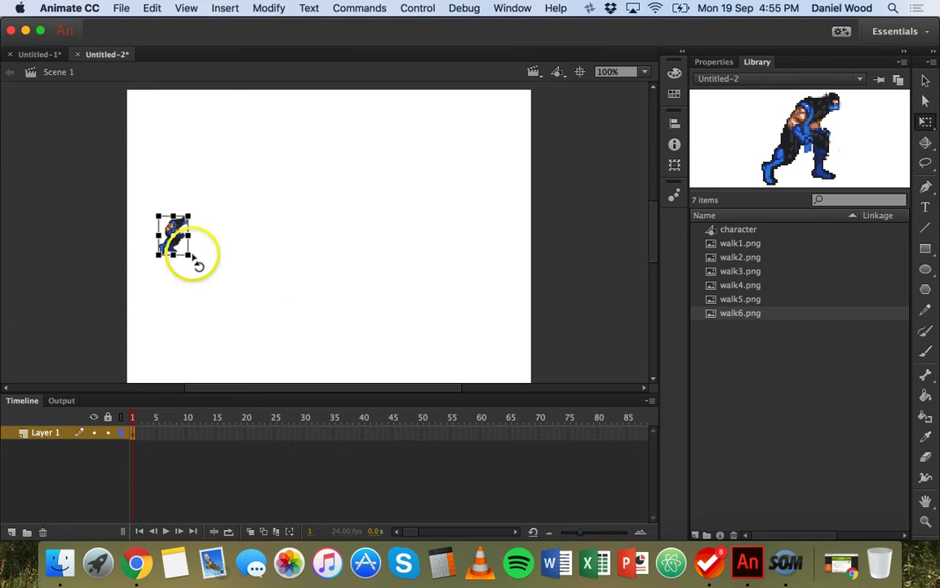
left_click_drag(199, 261, 206, 268)
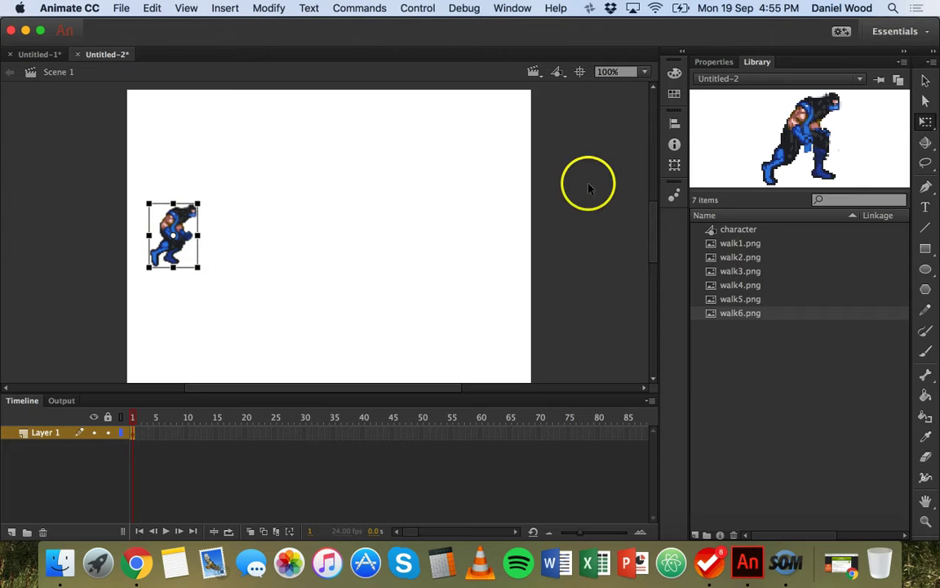
Drag the character with the Selection tool to the stage's left edge.
left_click(926, 81)
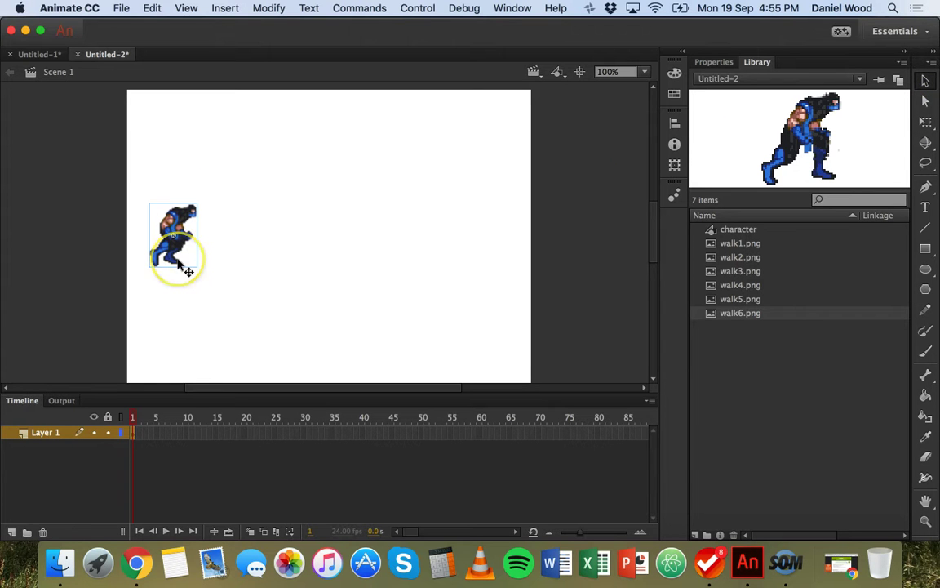
left_click(174, 210)
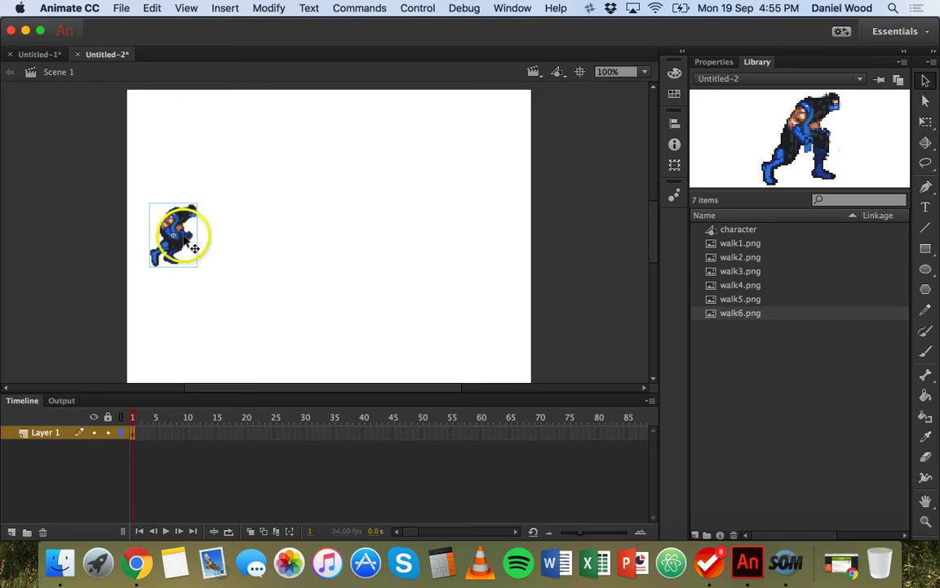
left_click(178, 246)
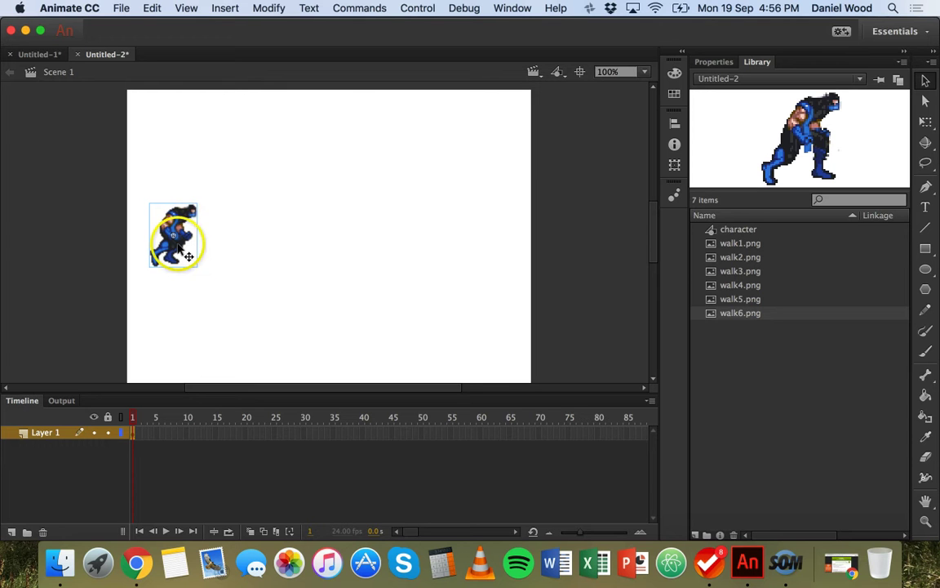
left_click_drag(178, 247, 173, 250)
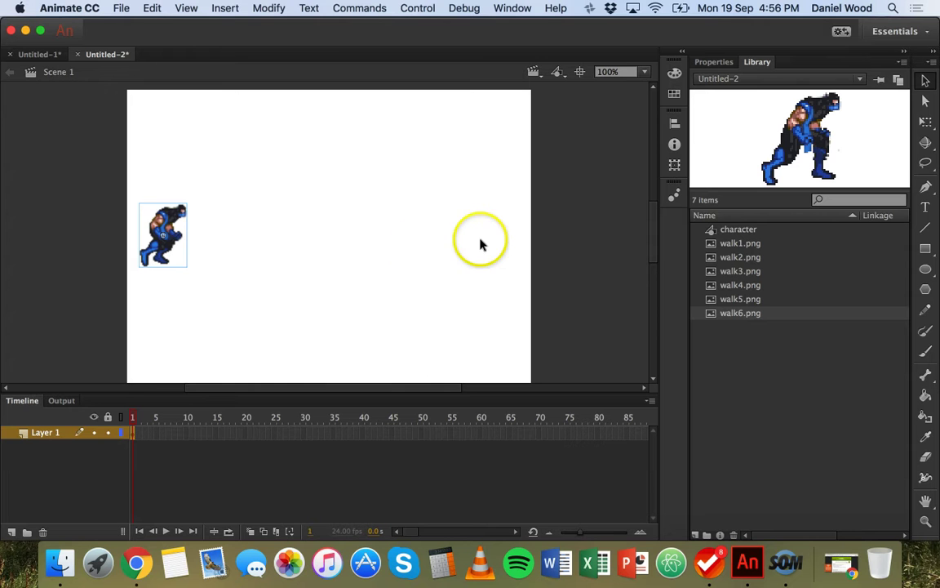
Create a motion tween on the character and extend its span to frame 30.
right_click(161, 225)
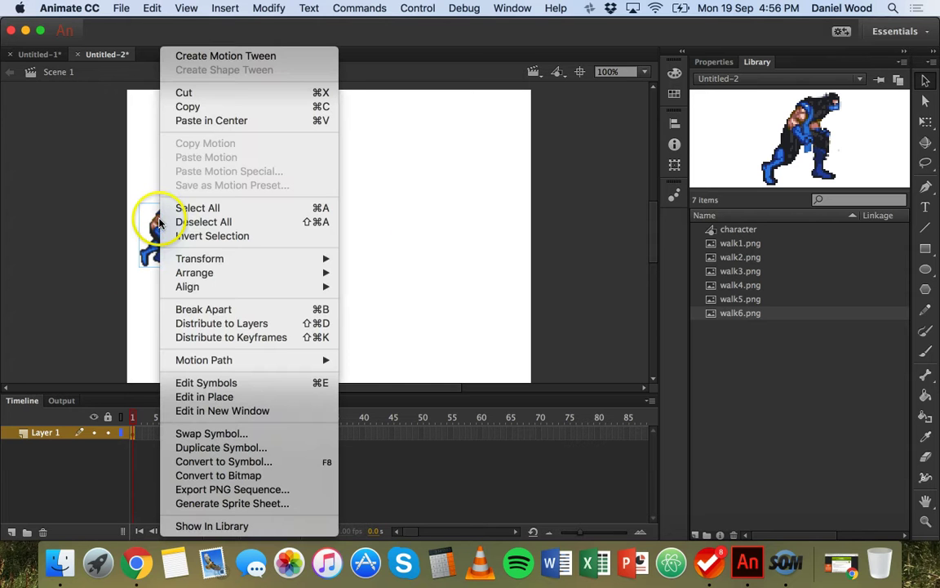
left_click(264, 56)
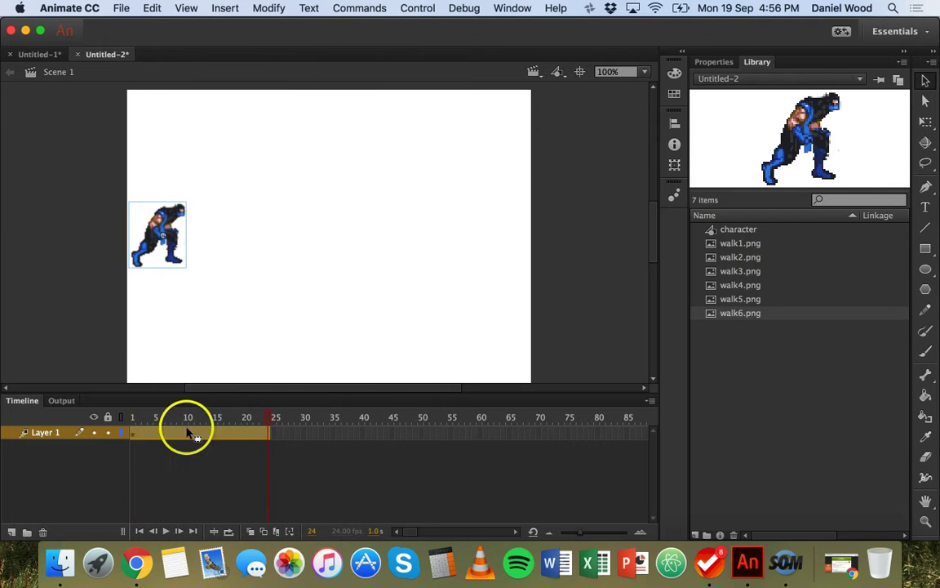
left_click(269, 431)
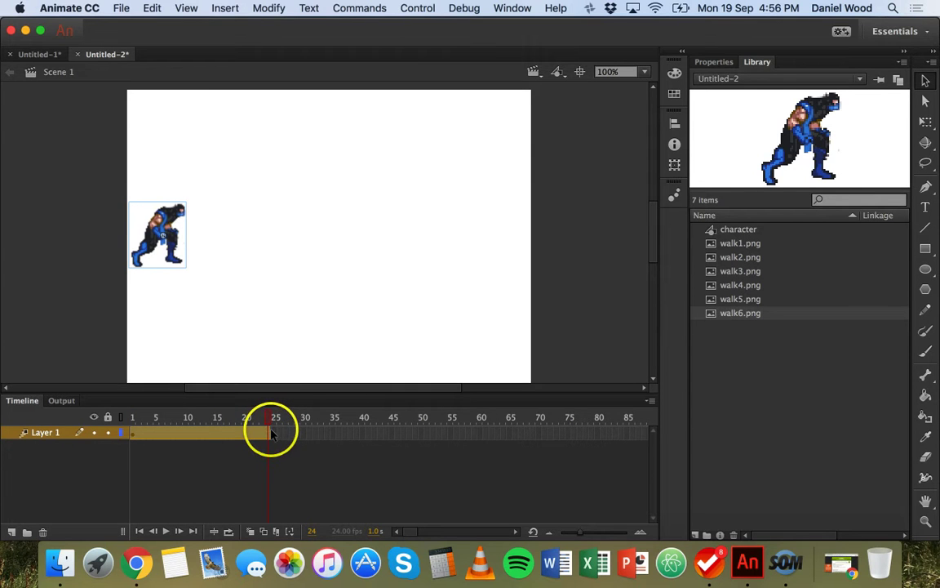
left_click_drag(270, 430, 308, 431)
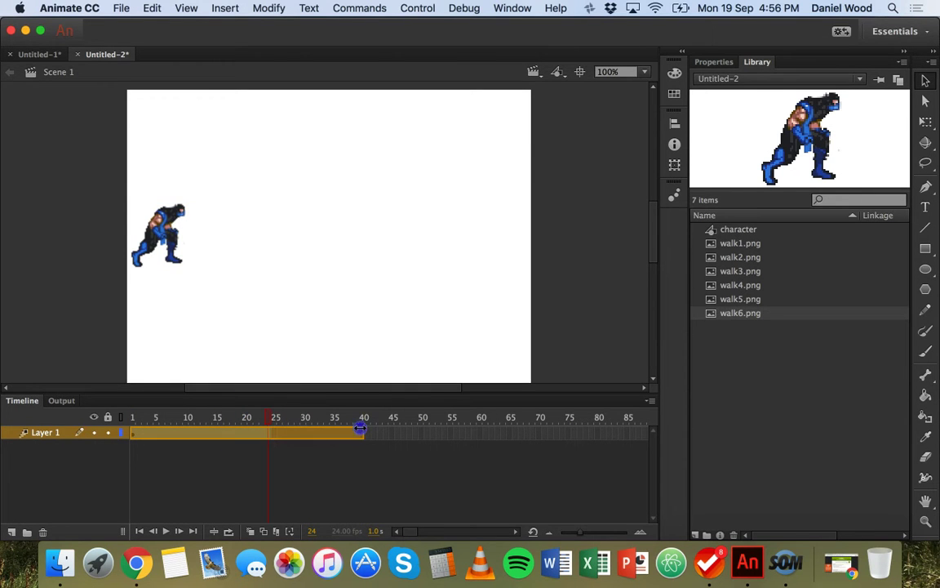
mouse_move(304, 428)
left_mouse_down()
mouse_move(304, 438)
mouse_move(305, 419)
left_mouse_up()
left_click(309, 417)
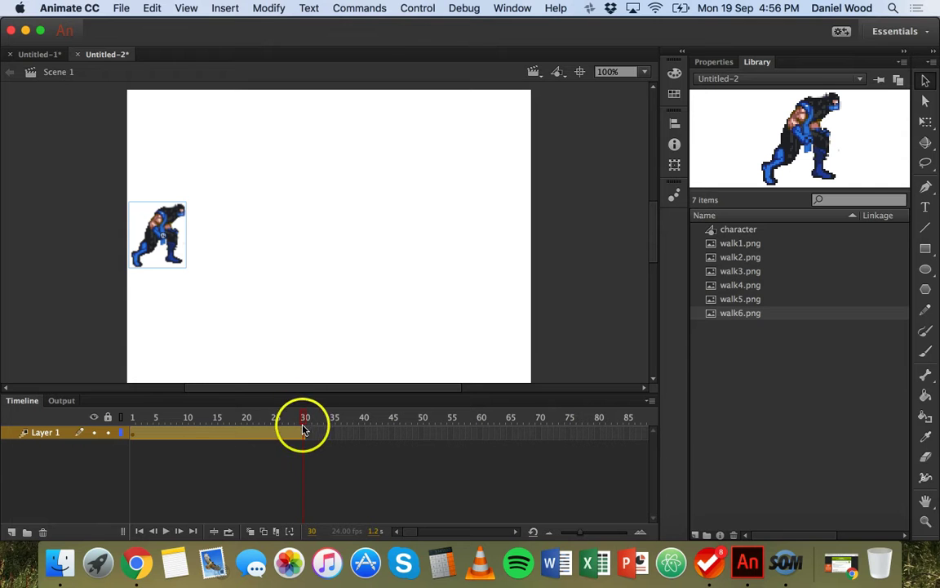
left_click(305, 419)
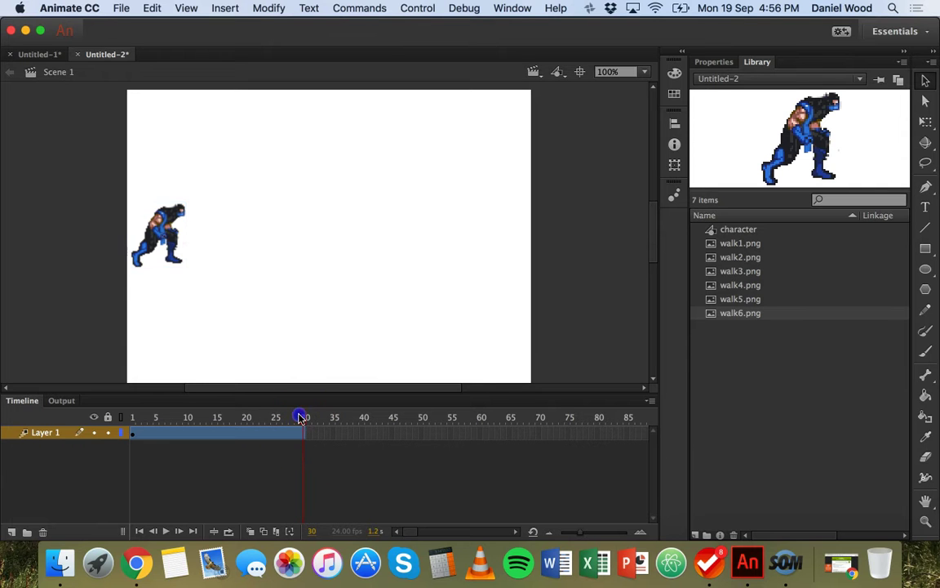
Scrub through the 30-frame tween to preview the walk cycle.
left_click(242, 417)
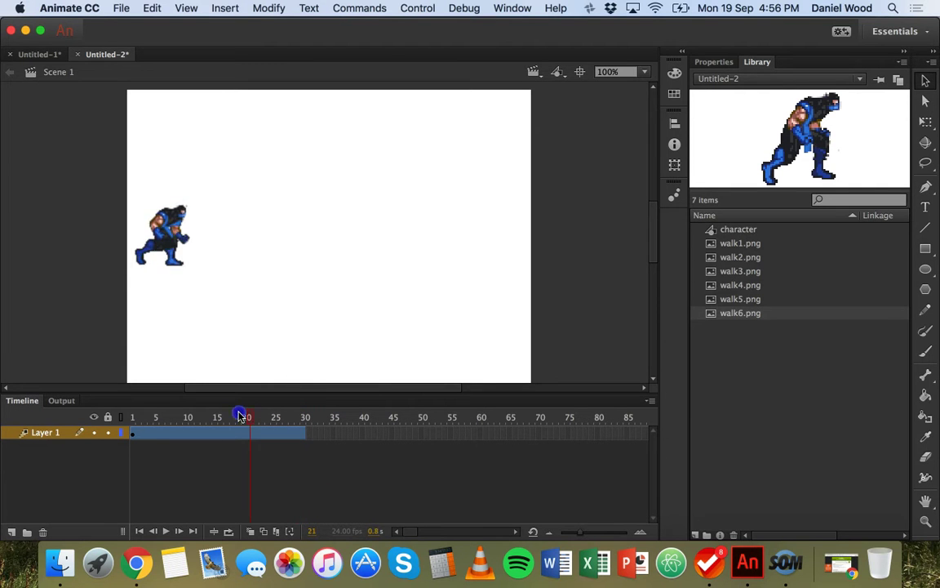
mouse_move(242, 417)
left_mouse_down()
mouse_move(157, 403)
mouse_move(297, 402)
mouse_move(153, 397)
mouse_move(135, 405)
mouse_move(299, 405)
left_mouse_up()
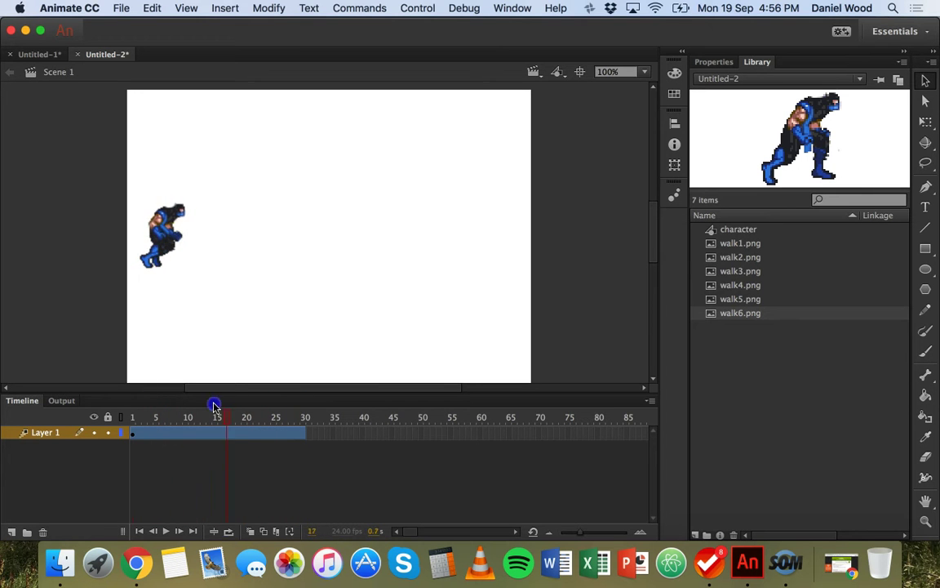
mouse_move(214, 406)
left_mouse_down()
mouse_move(136, 404)
mouse_move(304, 415)
left_mouse_up()
left_click(304, 433)
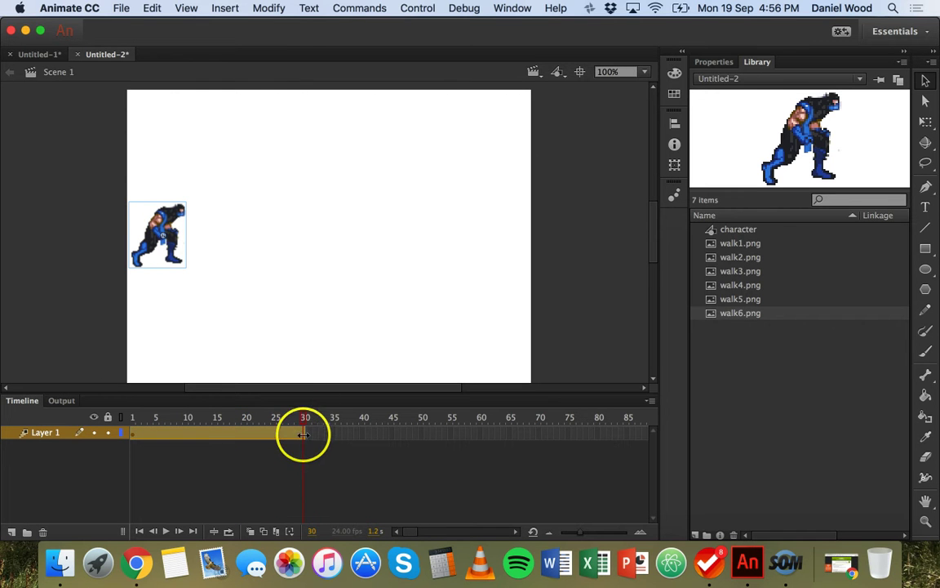
At frame 30, drag the character to the stage's right side, then scrub back to frame 1.
left_click_drag(301, 437, 302, 425)
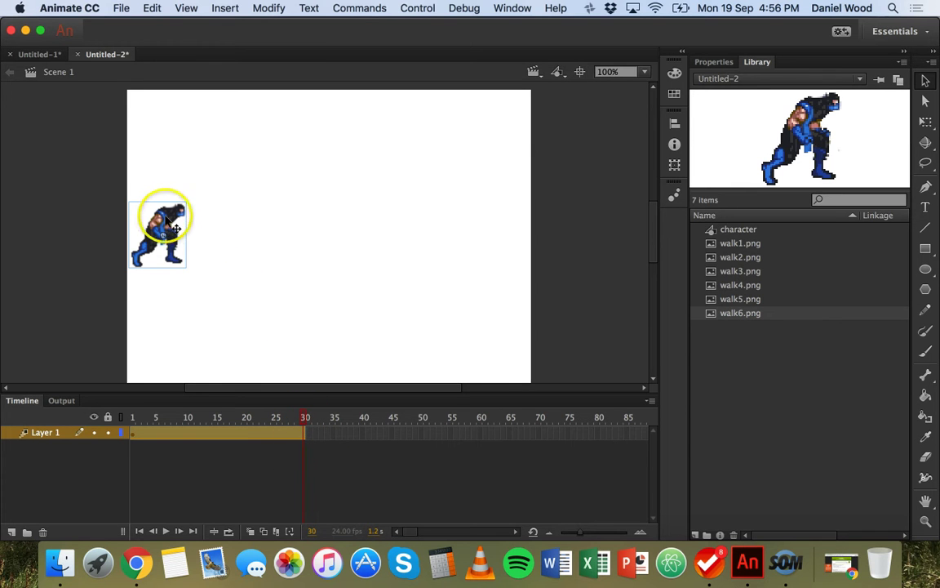
mouse_move(168, 219)
left_mouse_down()
mouse_move(238, 228)
mouse_move(495, 223)
left_mouse_up()
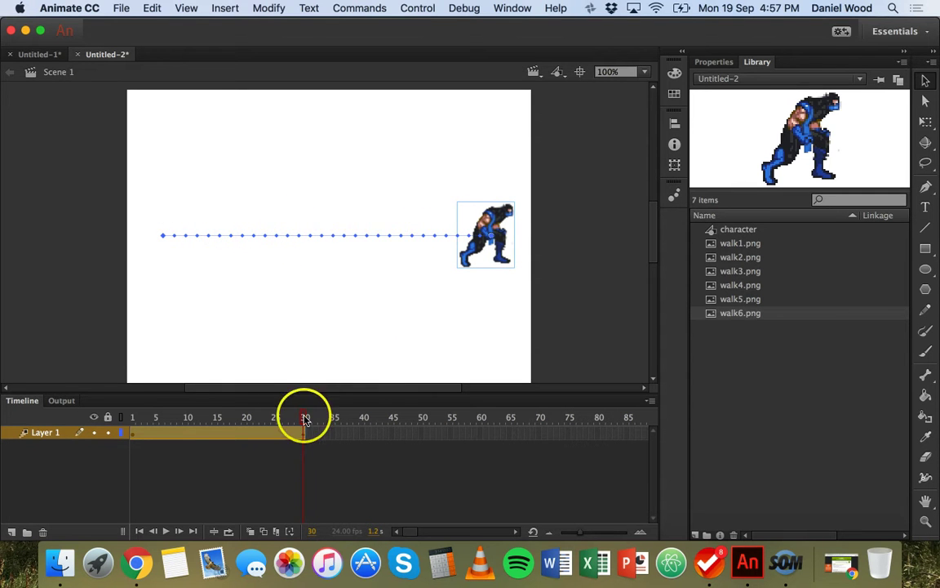
mouse_move(305, 420)
left_mouse_down()
mouse_move(139, 408)
mouse_move(304, 398)
mouse_move(121, 379)
left_mouse_up()
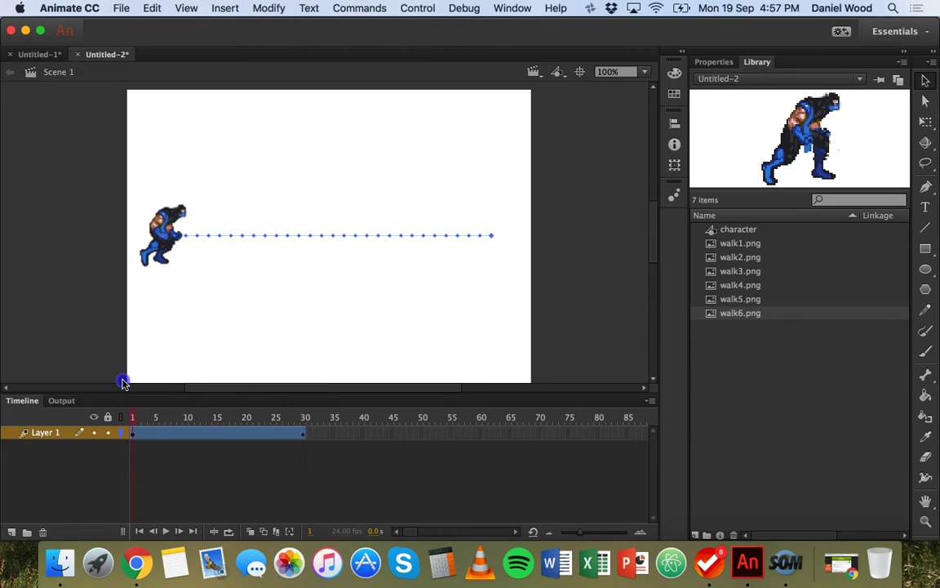
left_click(170, 532)
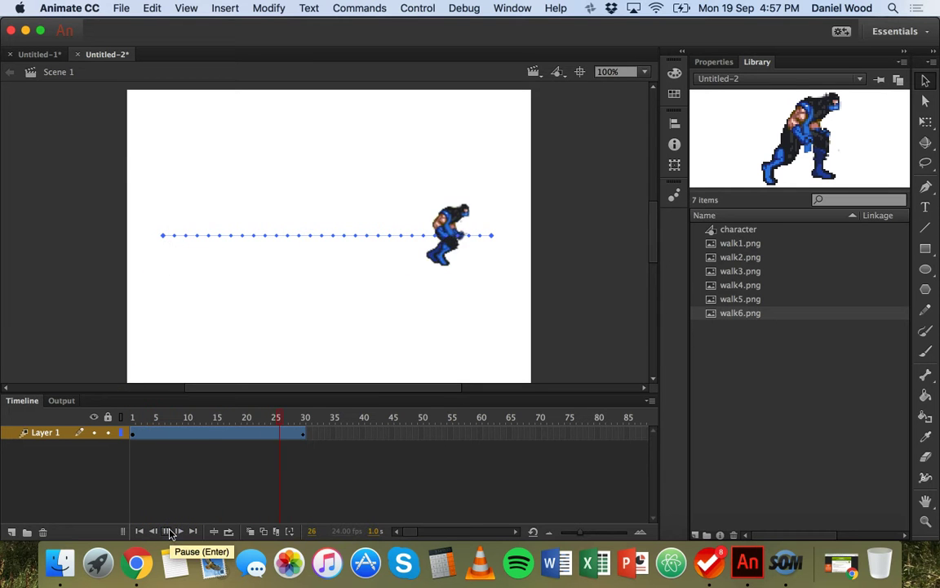
left_click(161, 442)
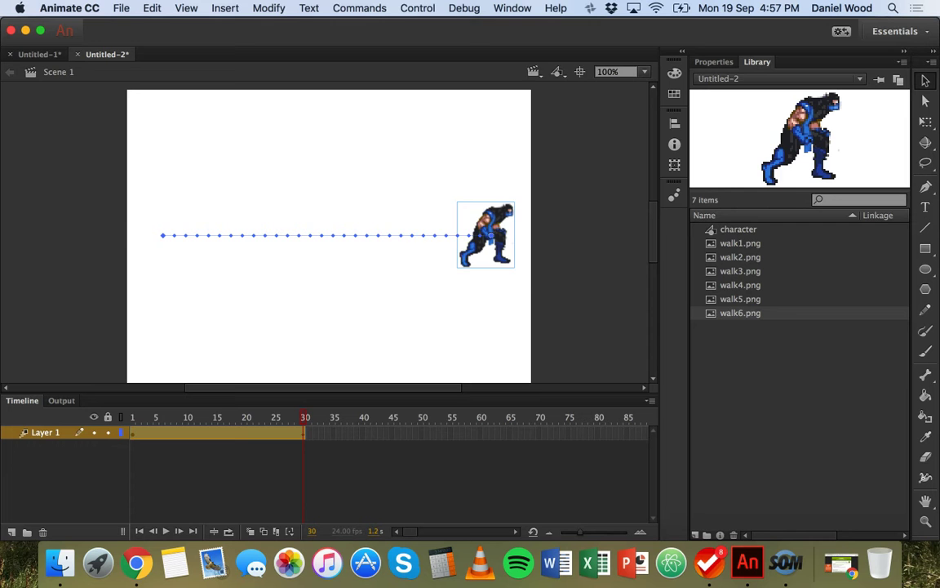
left_click(417, 8)
mouse_move(436, 127)
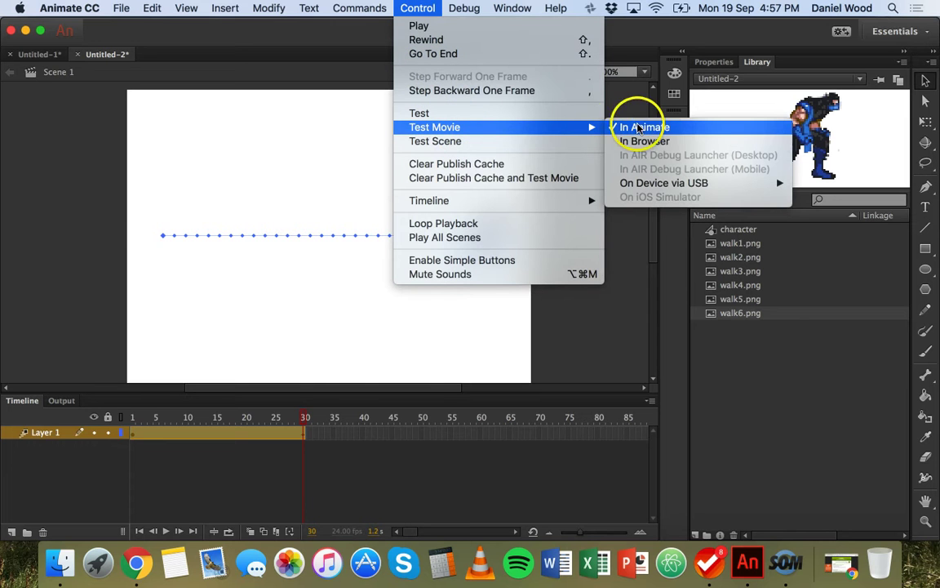
left_click(650, 129)
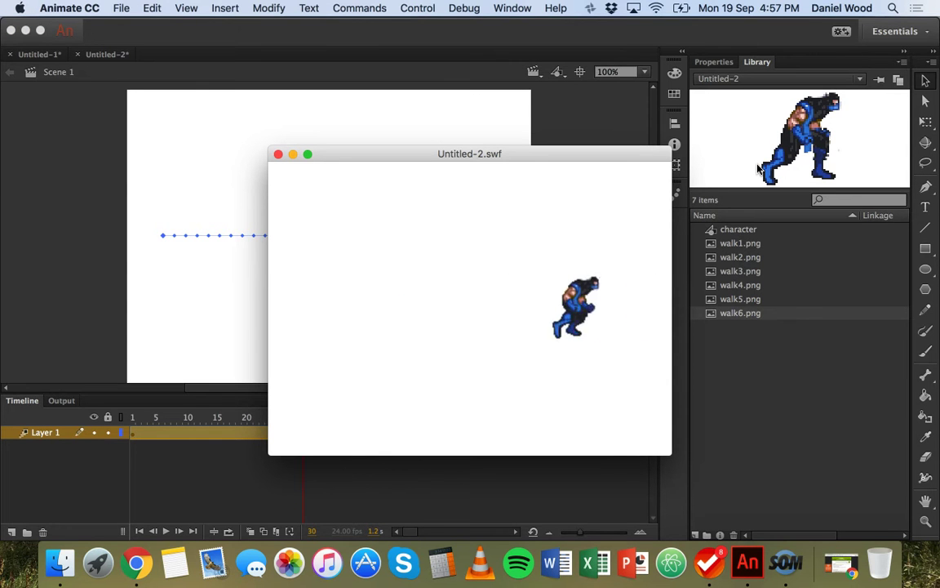
left_click(281, 154)
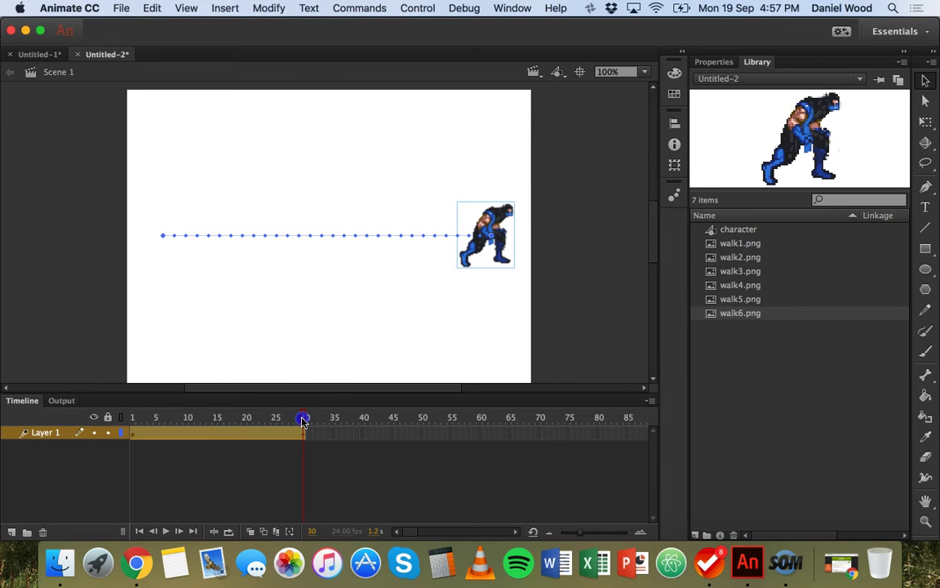
mouse_move(303, 420)
left_mouse_down()
mouse_move(112, 413)
mouse_move(162, 416)
left_mouse_up()
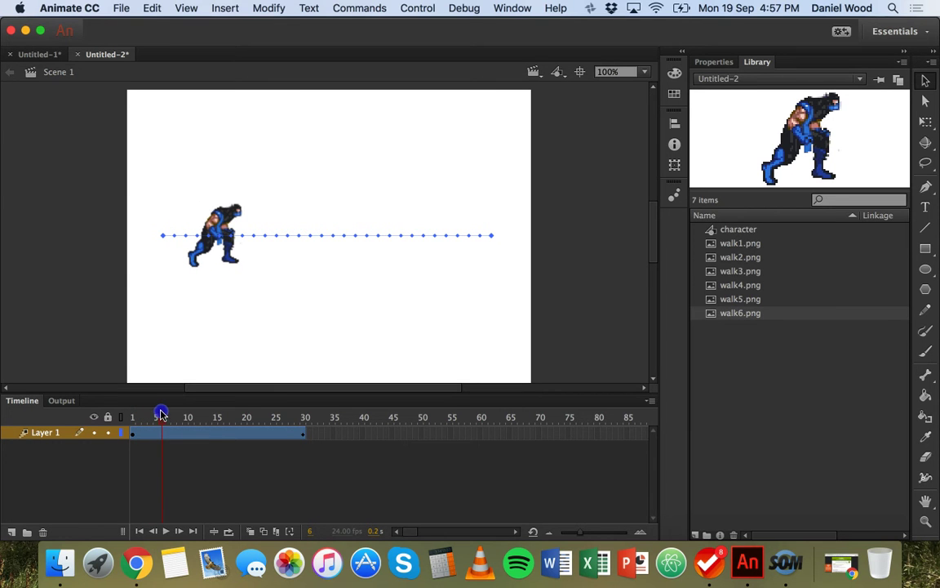
mouse_move(162, 415)
left_mouse_down()
mouse_move(135, 418)
mouse_move(304, 419)
left_mouse_up()
left_click(466, 212)
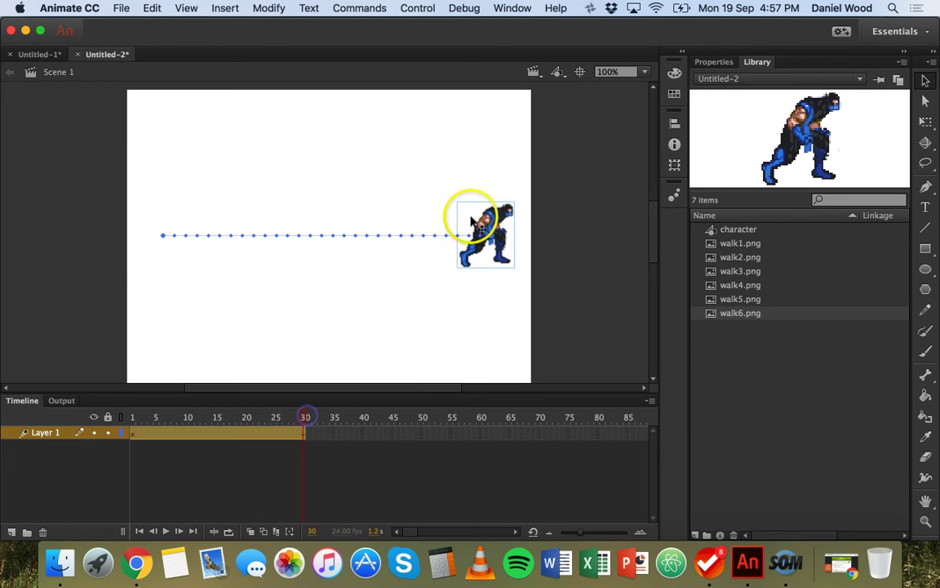